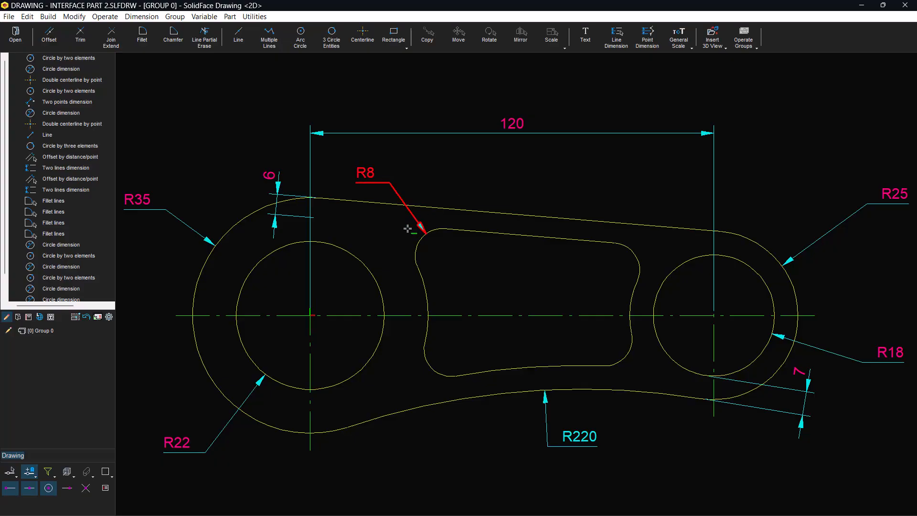
# Inspect the construction command of the R22 circle from both the drawing and the command history without changing it.
pyautogui.doubleClick(366, 265)
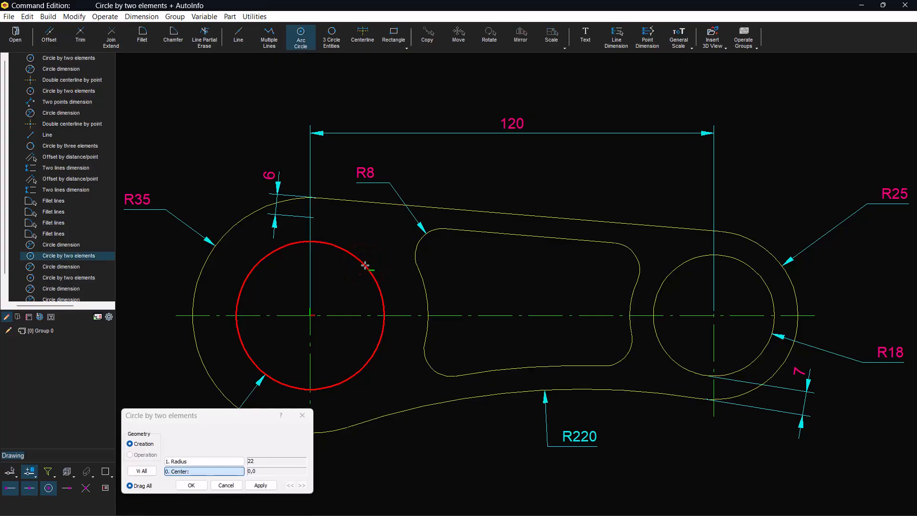
pyautogui.click(233, 485)
pyautogui.click(374, 277)
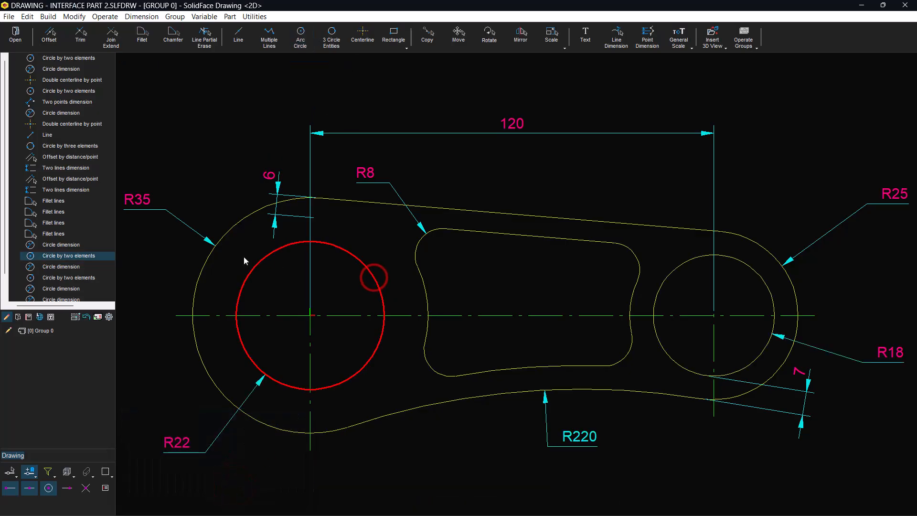
pyautogui.doubleClick(88, 255)
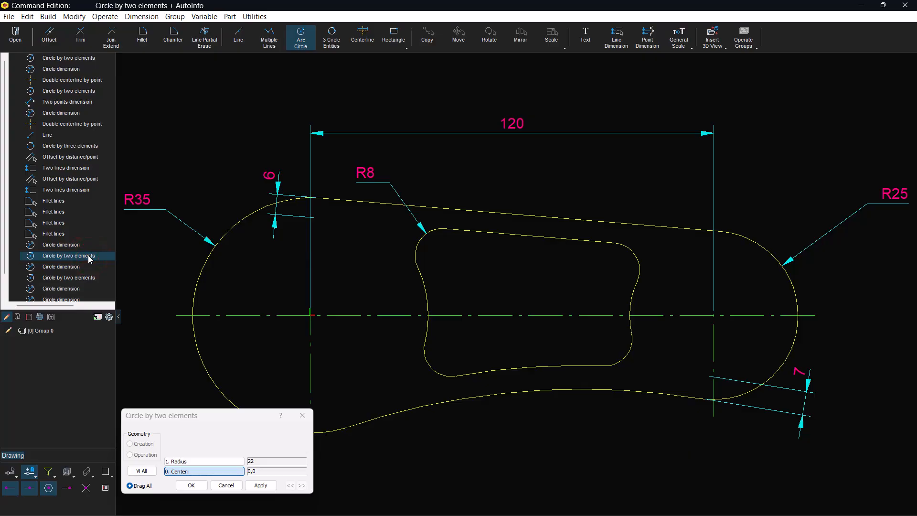
pyautogui.click(227, 485)
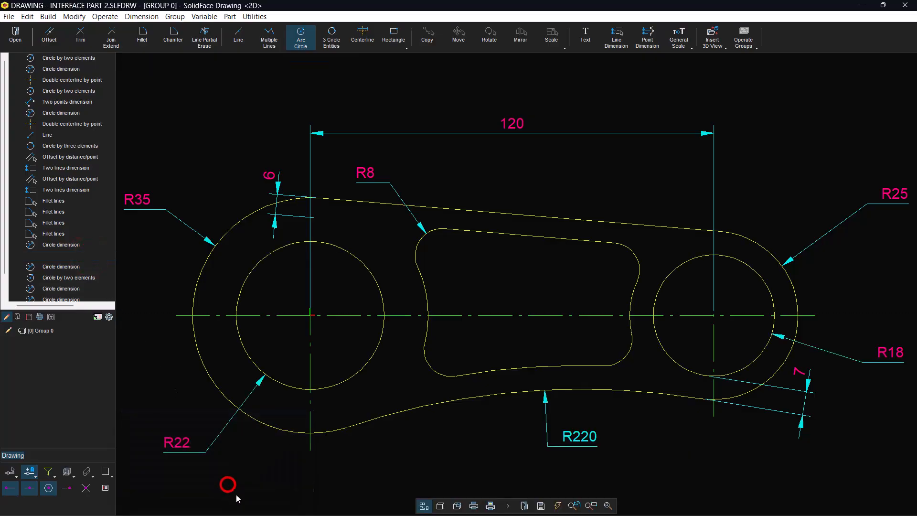
# Set the radius of the R22 hole to 12 by editing its radius dimension.
pyautogui.doubleClick(181, 445)
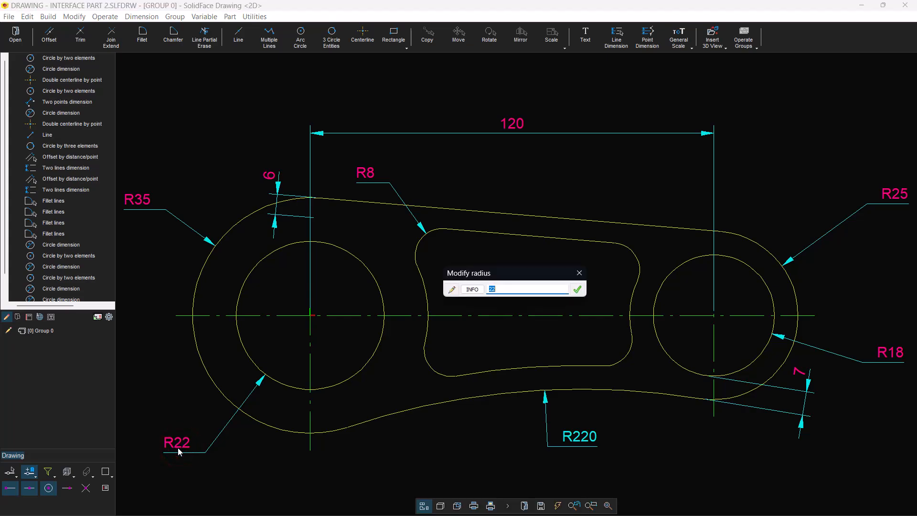
pyautogui.write('12')
pyautogui.press('Return')
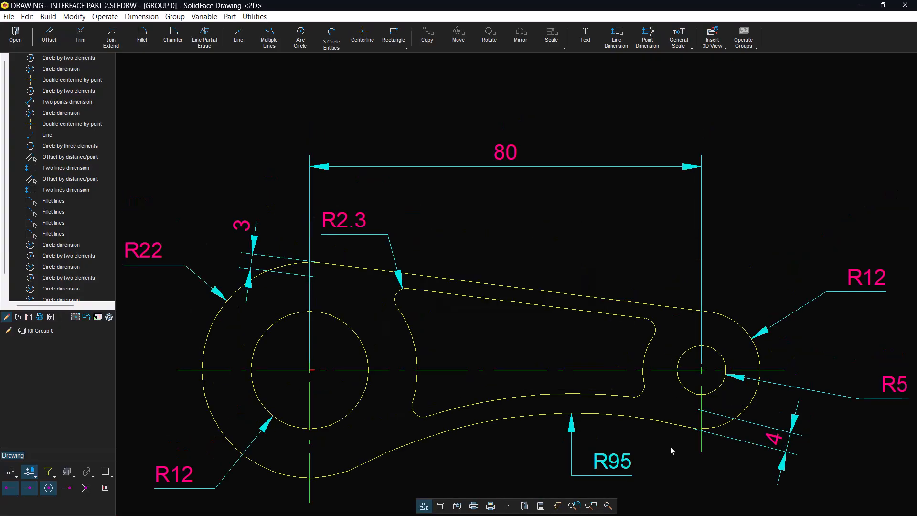
pyautogui.click(608, 505)
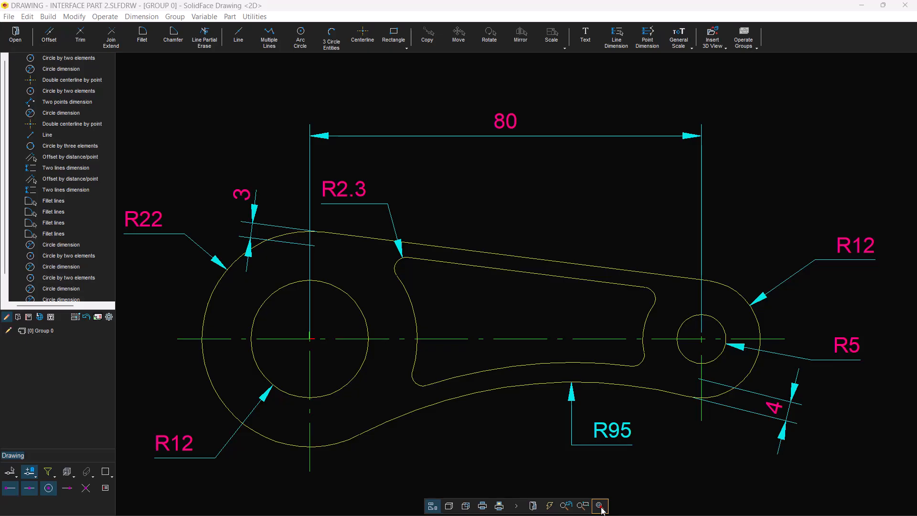
# Select all of the part's geometry together, including the centerlines, and assign it the Hatch attribute.
pyautogui.click(137, 495)
pyautogui.moveTo(136, 494); pyautogui.dragTo(891, 101)
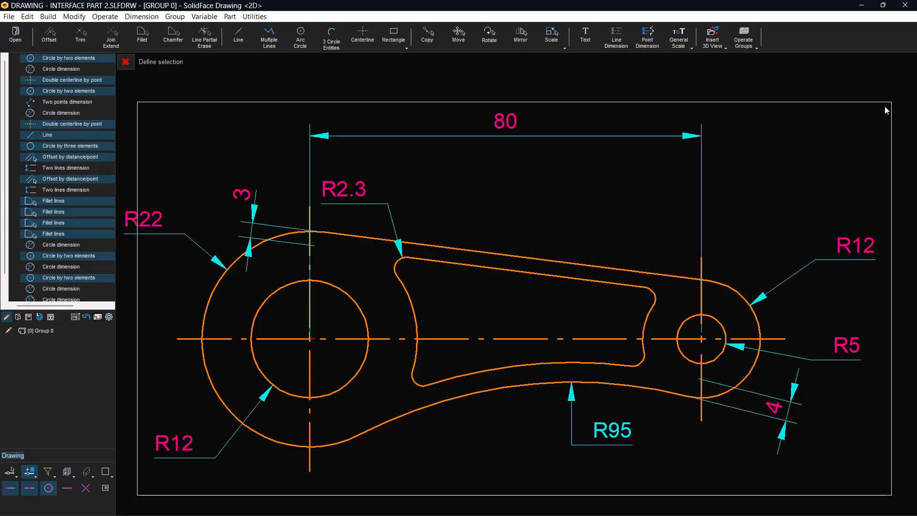
pyautogui.rightClick(530, 178)
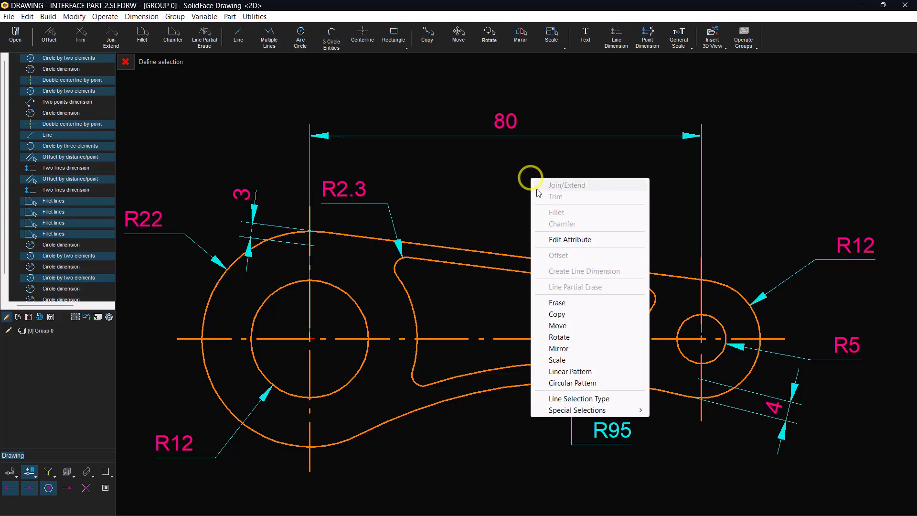
pyautogui.click(560, 239)
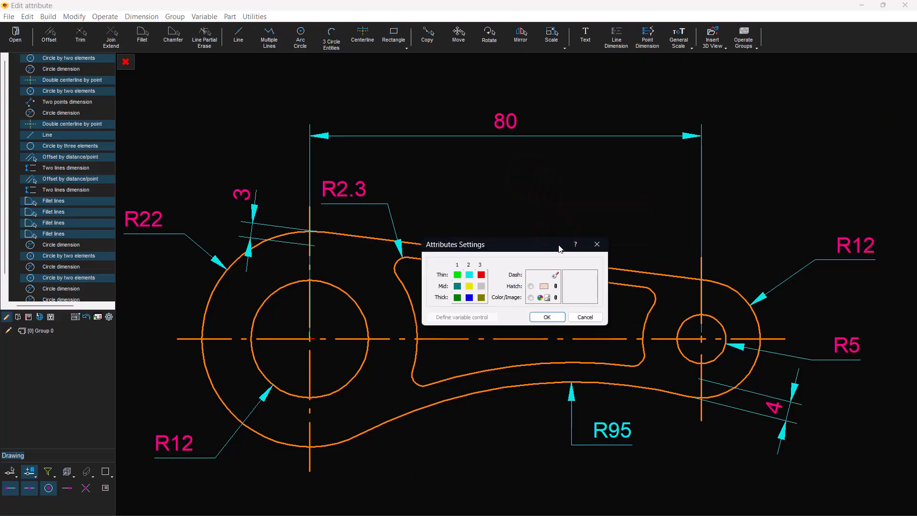
pyautogui.click(530, 286)
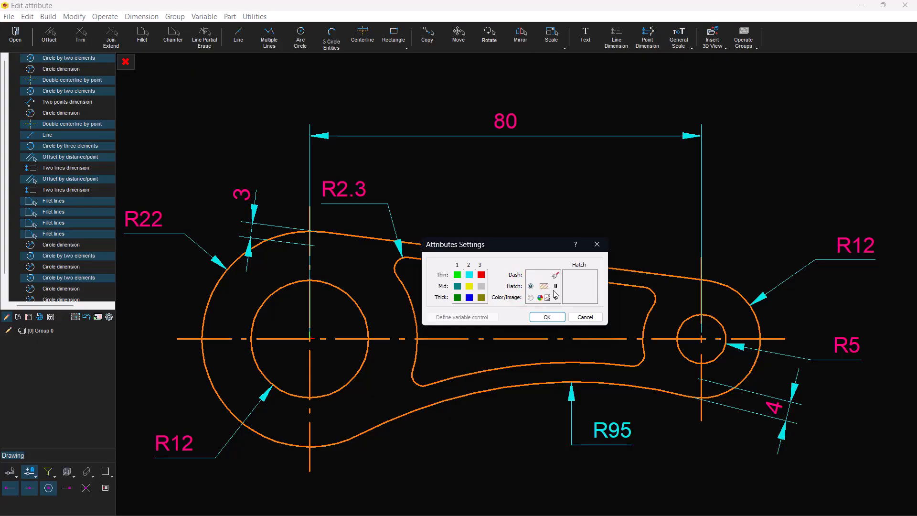
pyautogui.click(548, 318)
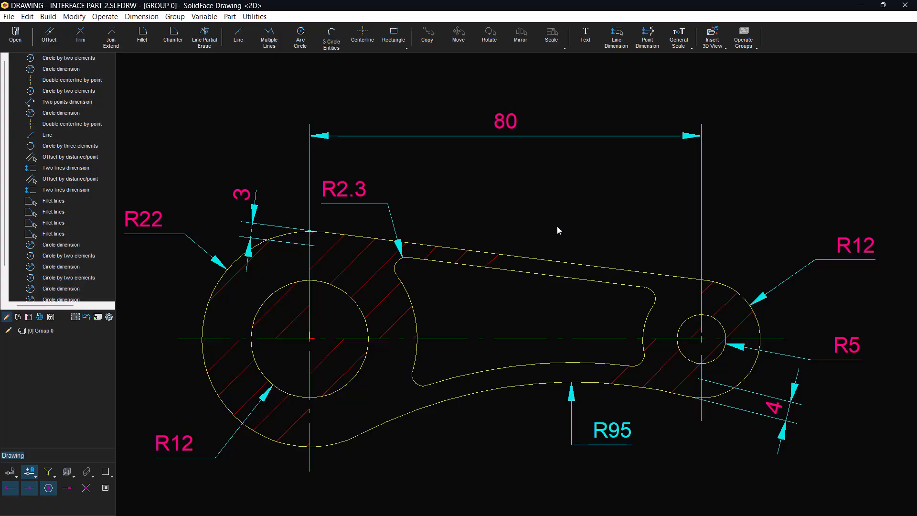
# Use the "+ All" fill option to check which lines carry a fill attribute, closing the attribute visualization when done.
pyautogui.click(108, 317)
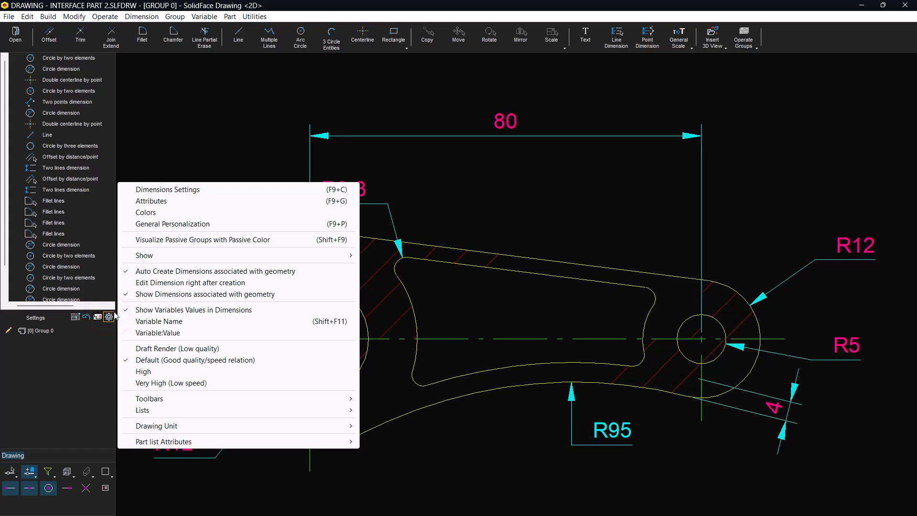
pyautogui.click(157, 256)
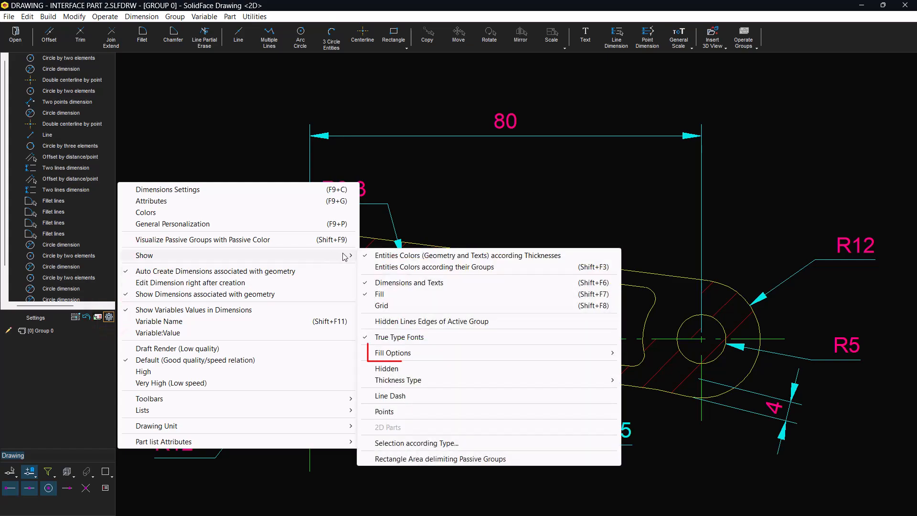
pyautogui.click(395, 353)
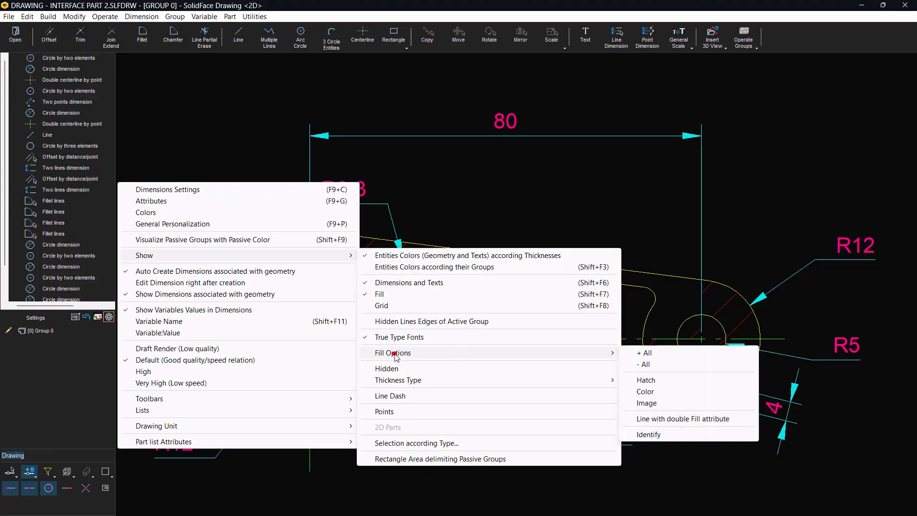
pyautogui.click(648, 355)
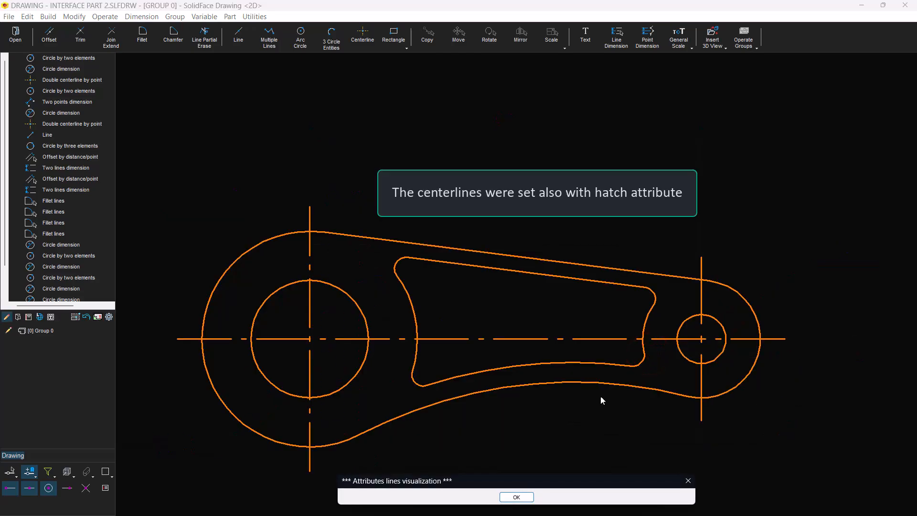
pyautogui.click(516, 497)
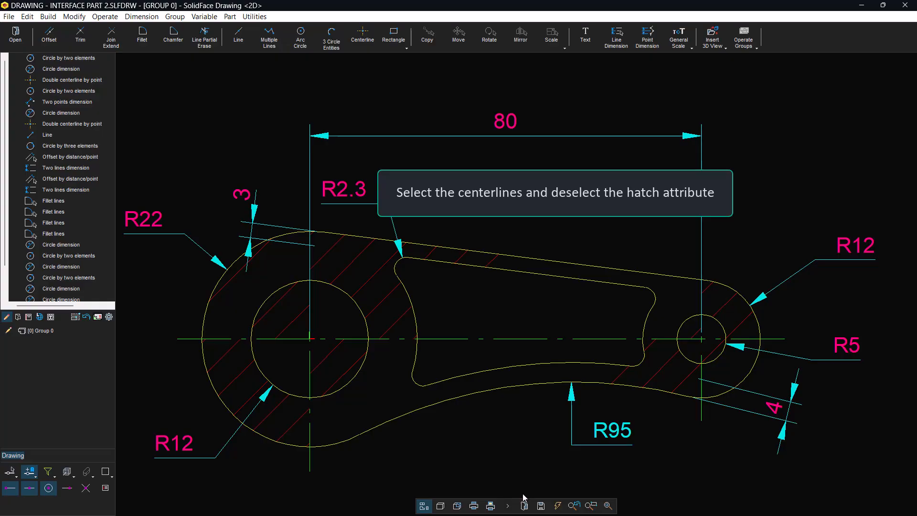
# Remove the Hatch attribute from the double centerlines of both holes.
pyautogui.click(311, 364)
pyautogui.click(338, 339)
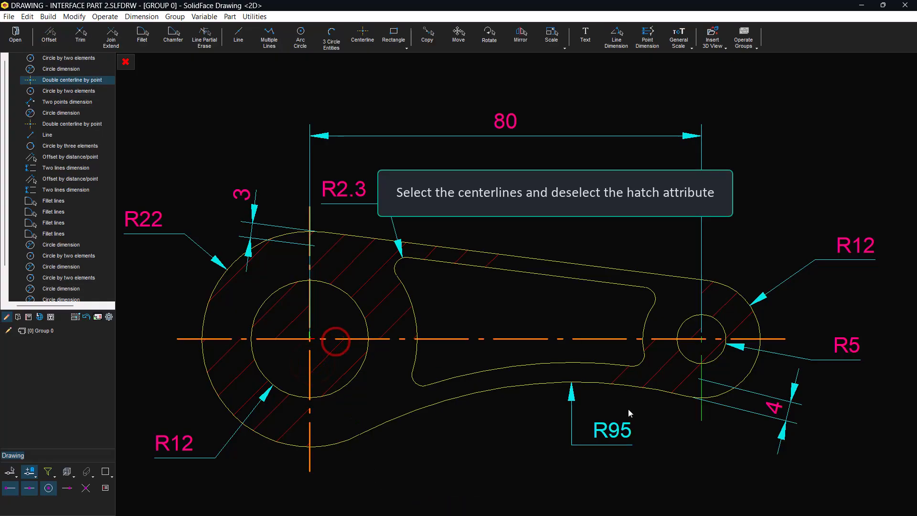
pyautogui.click(700, 369)
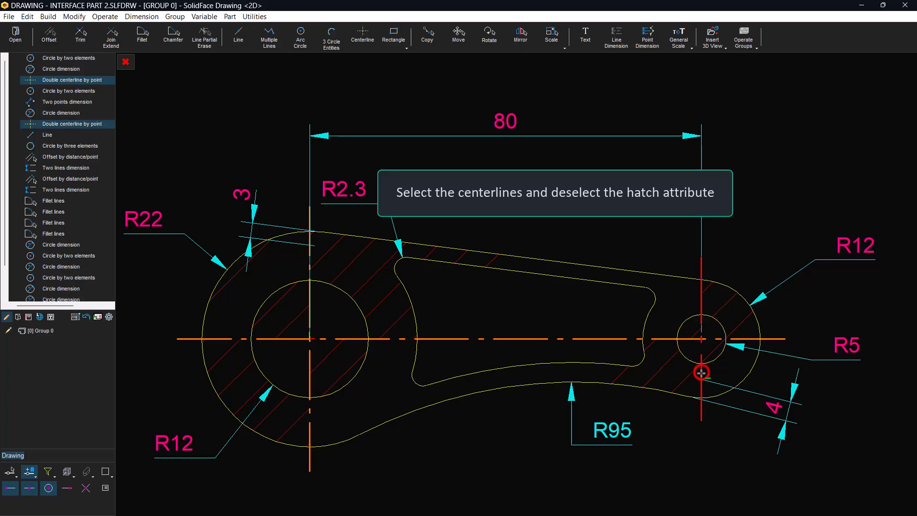
pyautogui.rightClick(573, 305)
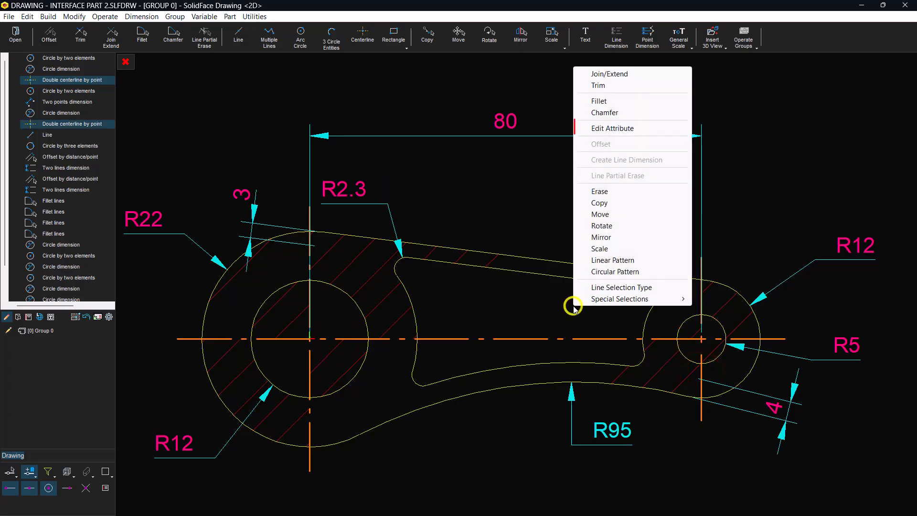
pyautogui.click(606, 129)
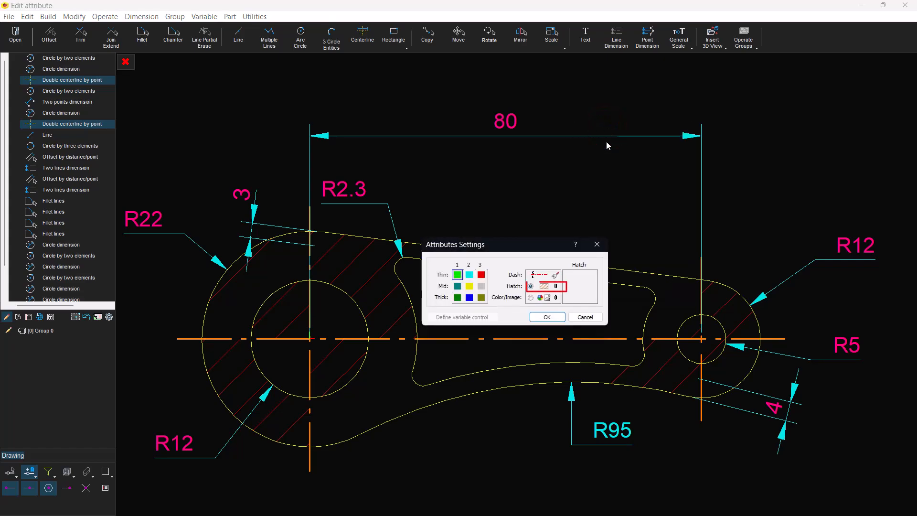
pyautogui.click(531, 286)
pyautogui.click(543, 317)
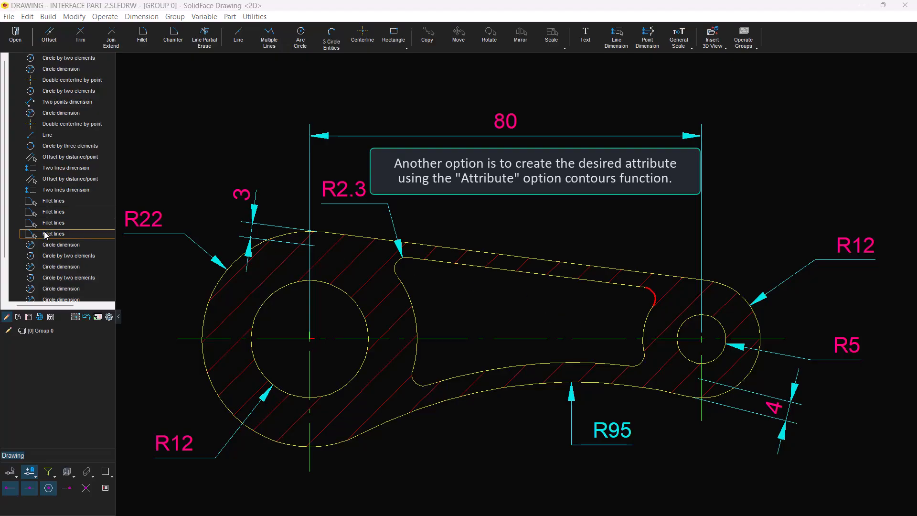
# Delete all commands from the first "Edit attribute" entry onward in the command history.
pyautogui.scroll(-2, 43, 243)
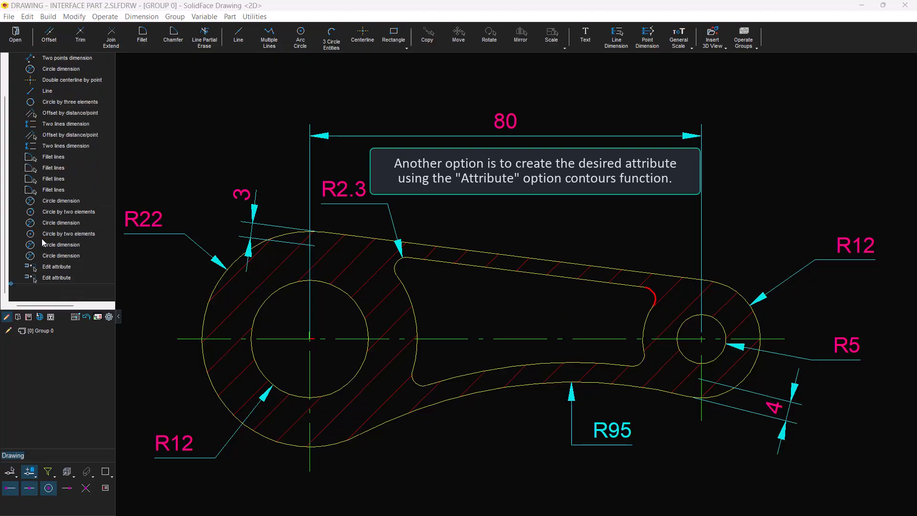
pyautogui.click(63, 266)
pyautogui.rightClick(63, 266)
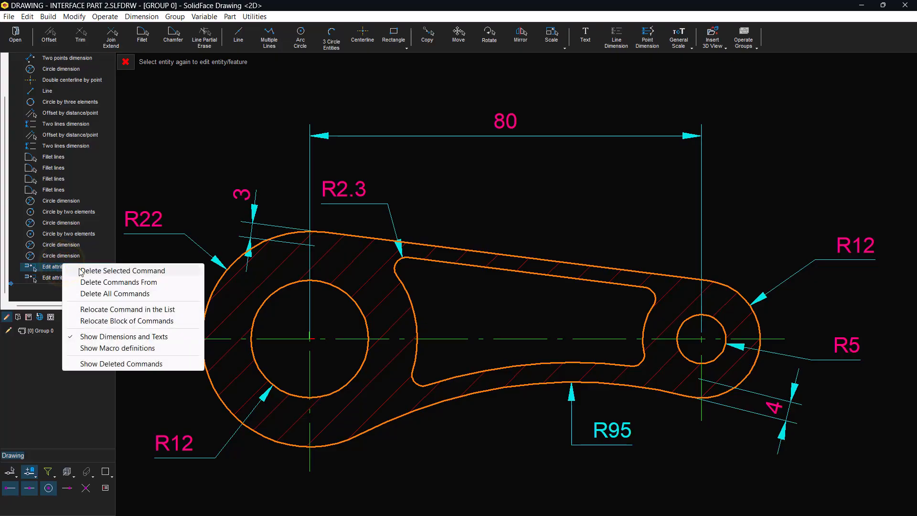
pyautogui.click(100, 282)
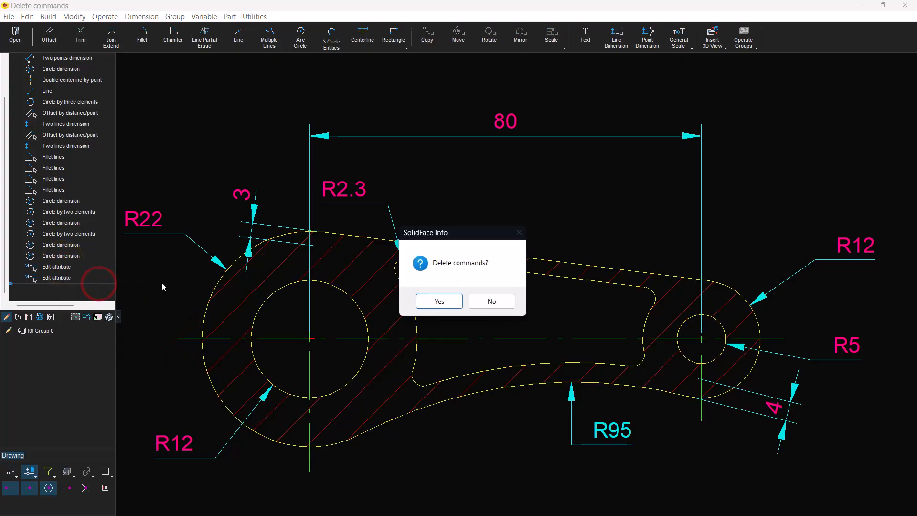
pyautogui.click(435, 299)
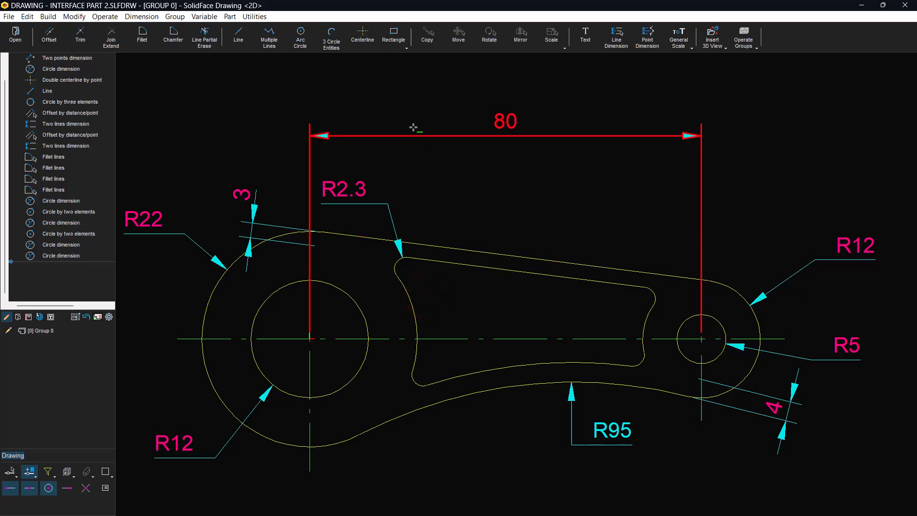
# Assign the Hatch attribute to the outer contour, selected as a Closed profile with Check intersection off, together with both hole circles.
pyautogui.click(403, 40)
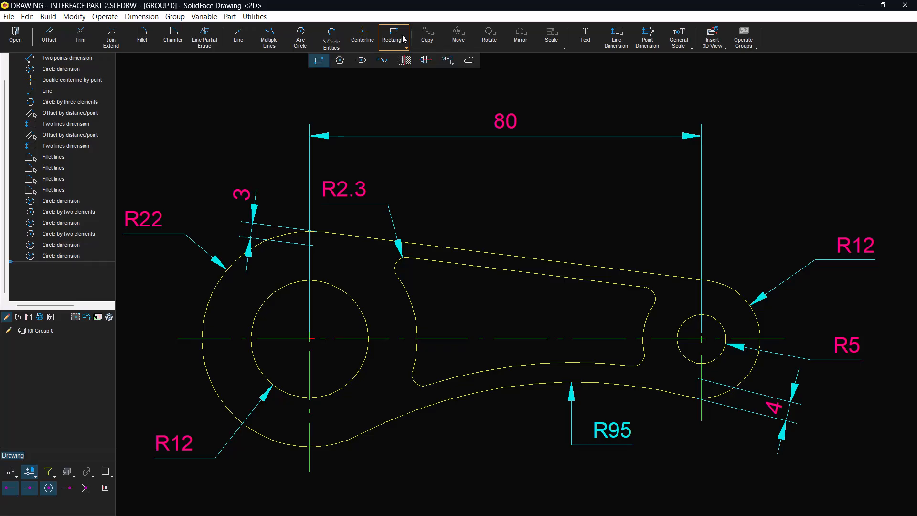
pyautogui.click(469, 62)
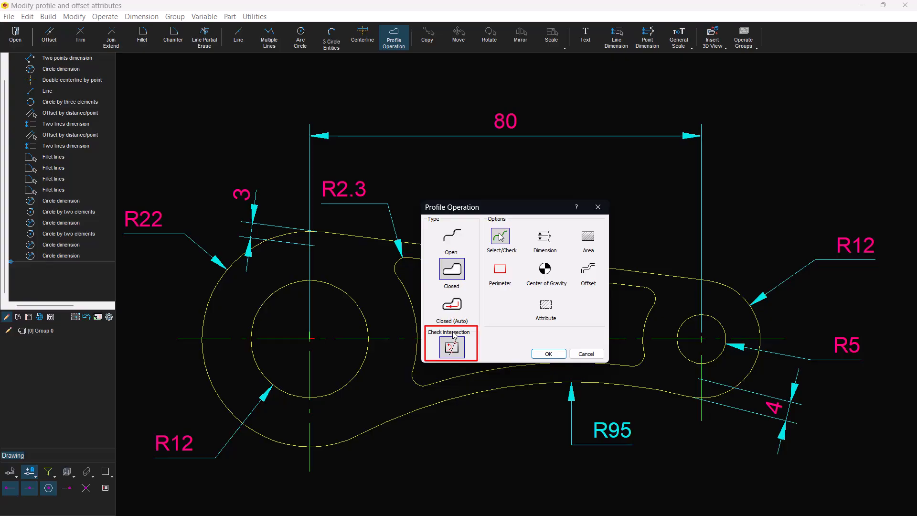
pyautogui.click(451, 348)
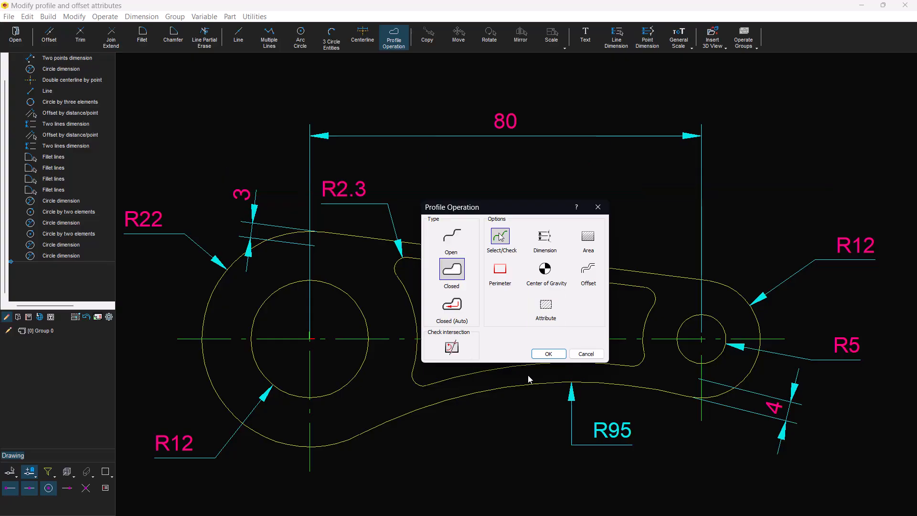
pyautogui.click(549, 354)
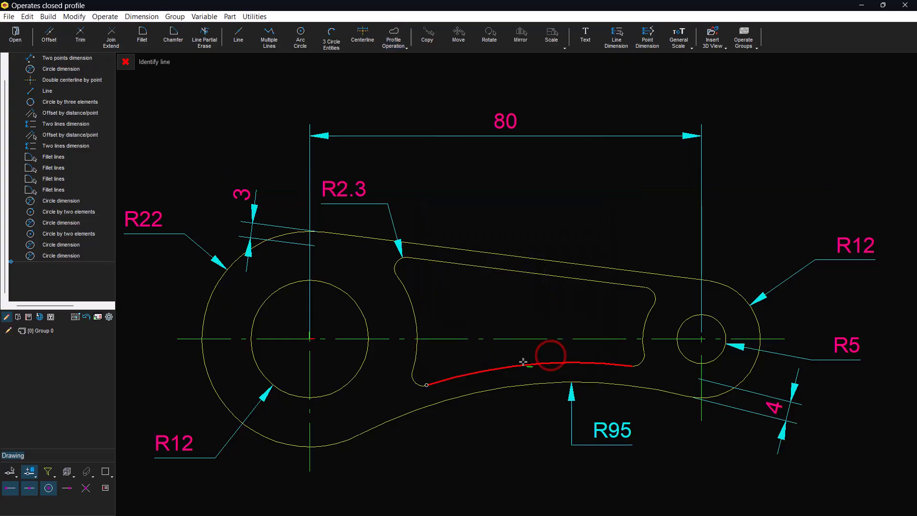
pyautogui.click(367, 426)
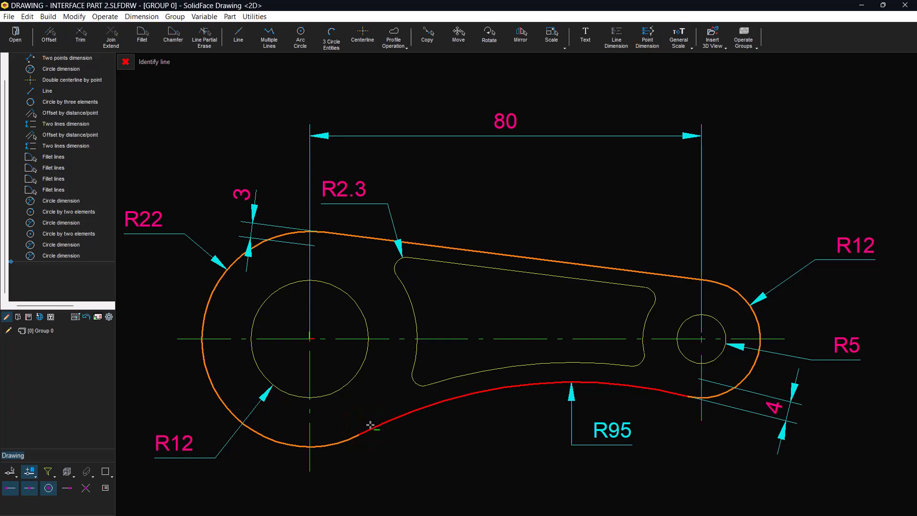
pyautogui.click(359, 298)
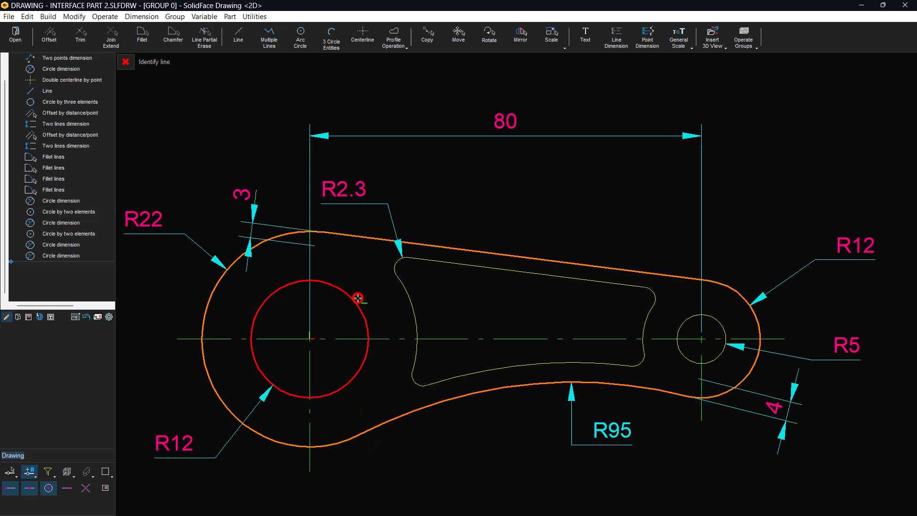
pyautogui.click(695, 315)
pyautogui.rightClick(608, 187)
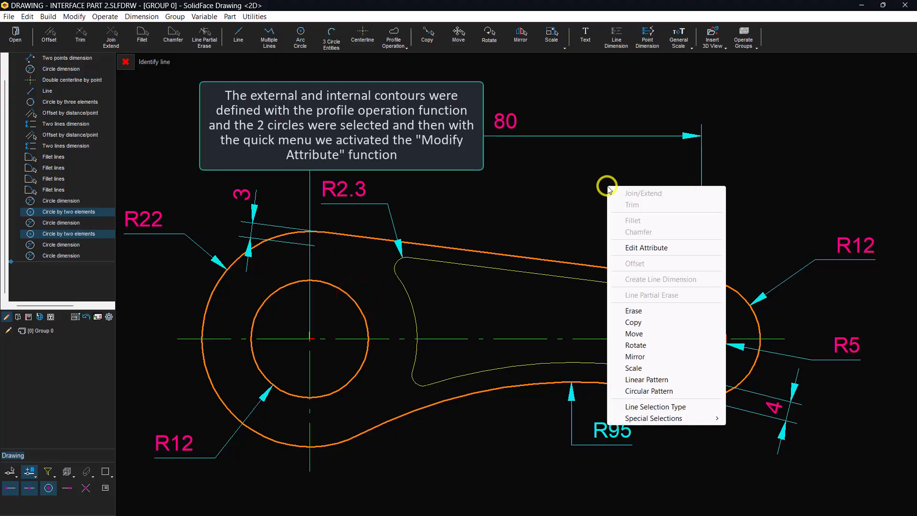
pyautogui.click(634, 248)
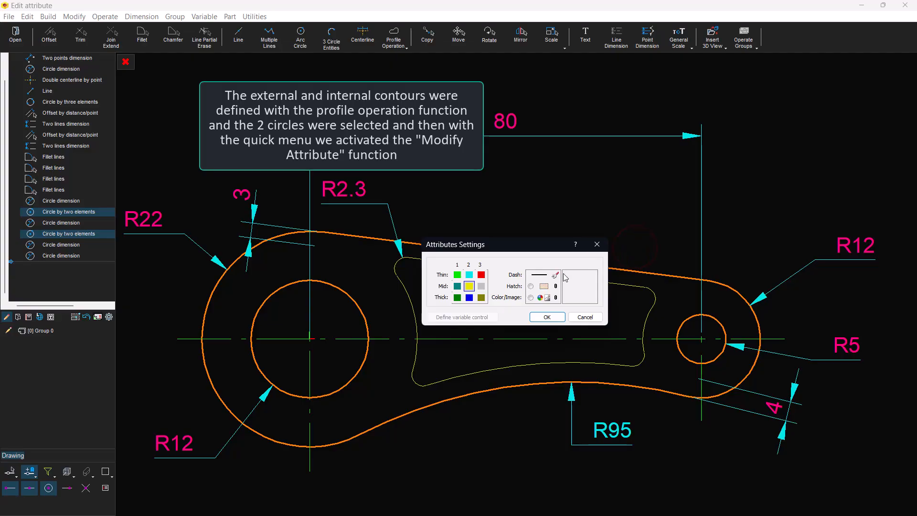
pyautogui.click(531, 287)
pyautogui.click(545, 317)
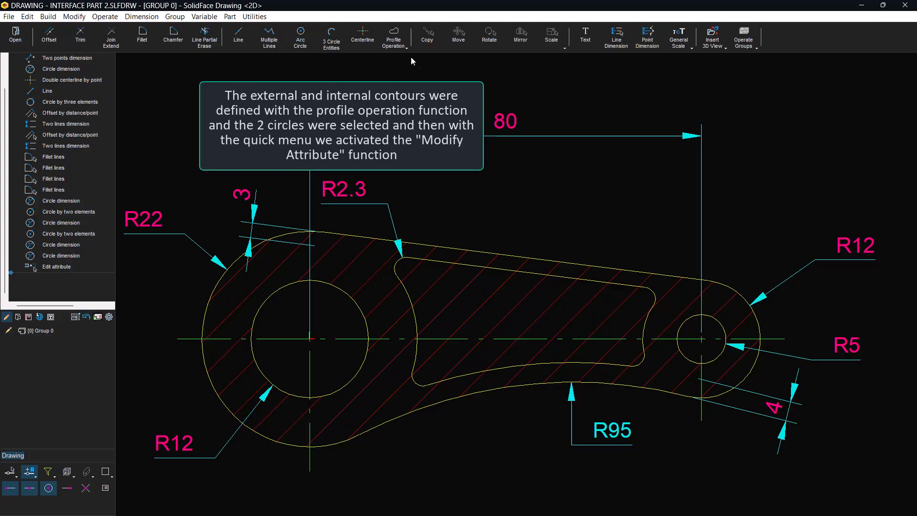
# Assign the Hatch attribute to the inner contour, selected as a Closed profile.
pyautogui.click(393, 37)
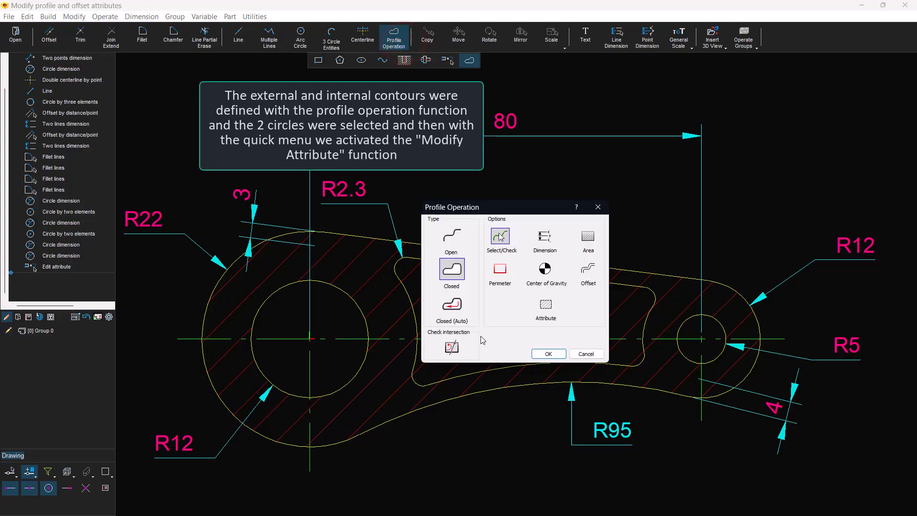
pyautogui.click(548, 354)
pyautogui.click(442, 377)
pyautogui.rightClick(491, 231)
pyautogui.click(527, 293)
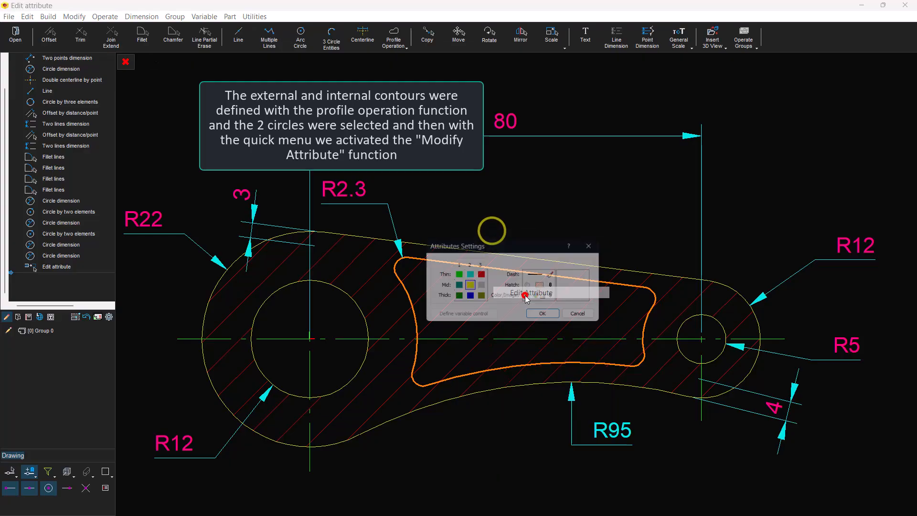
pyautogui.click(547, 317)
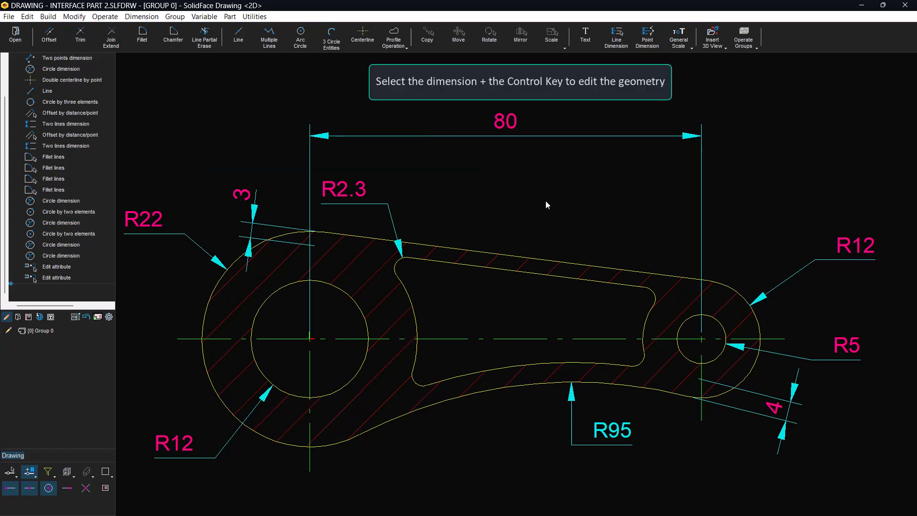
# Set the horizontal distance between the two hole centers to 70.
pyautogui.keyDown('ctrl'); pyautogui.click(512, 128); pyautogui.keyUp('ctrl')
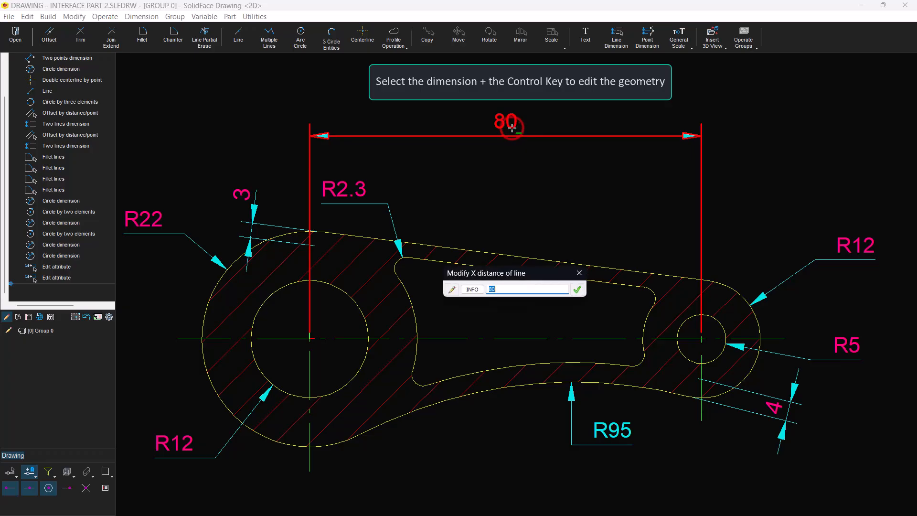
pyautogui.write('7')
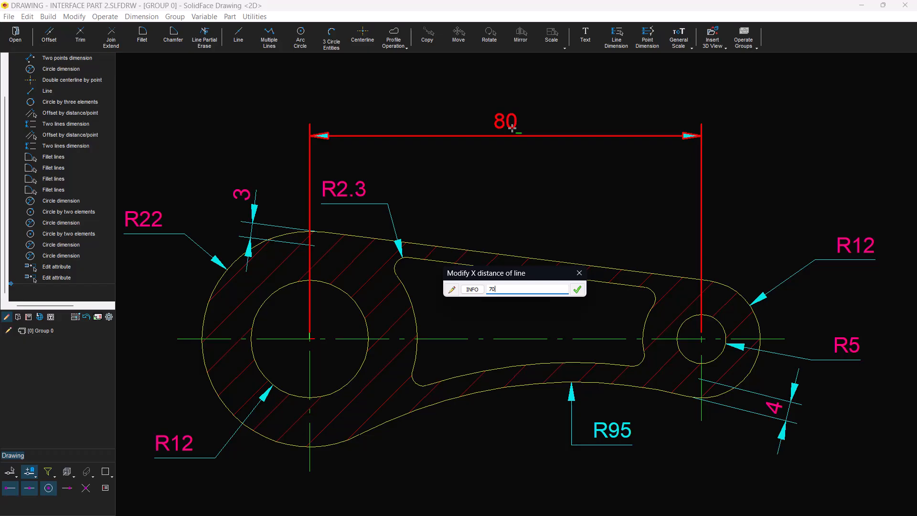
pyautogui.press('Return')
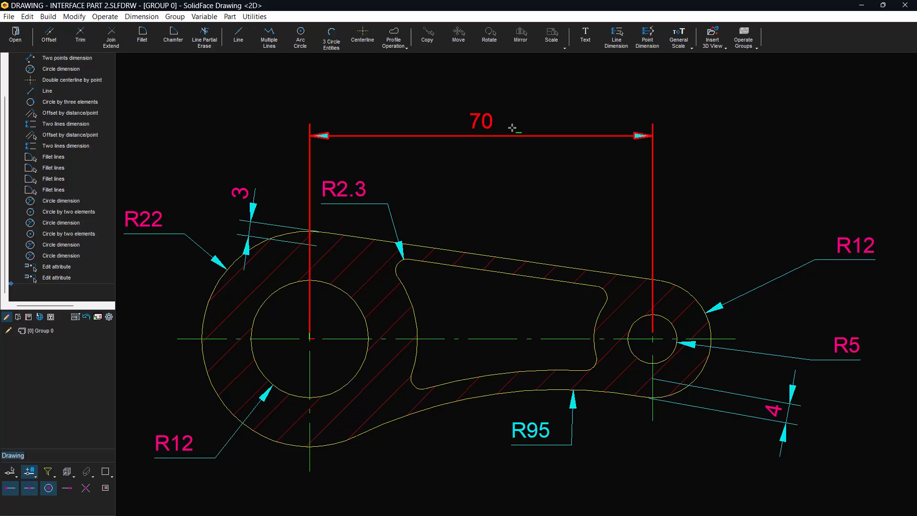
pyautogui.click(512, 128)
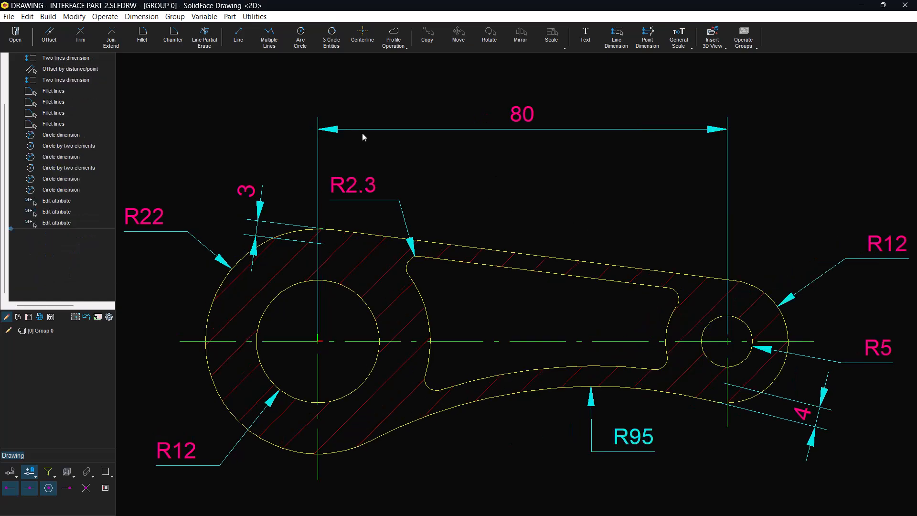
# Draw a line of length 5 centered on the midpoint of the upper outer edge and perpendicular to that edge.
pyautogui.click(238, 37)
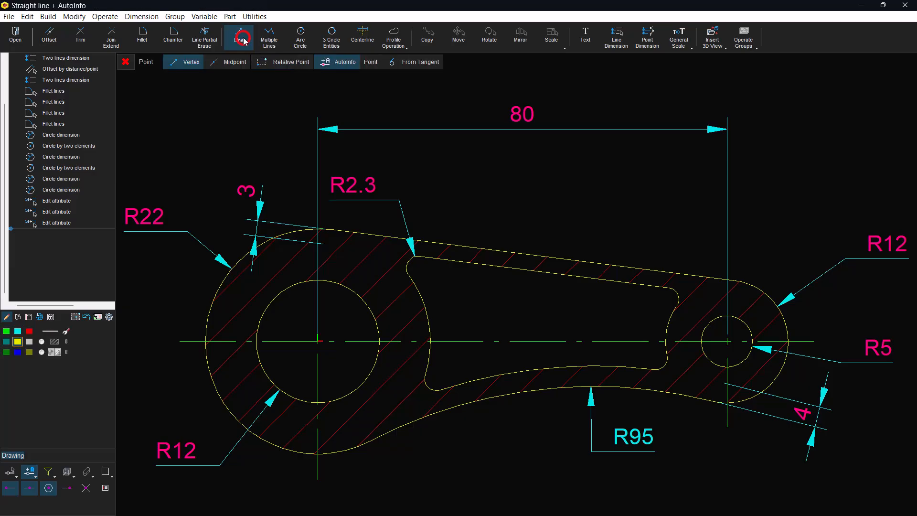
pyautogui.click(227, 62)
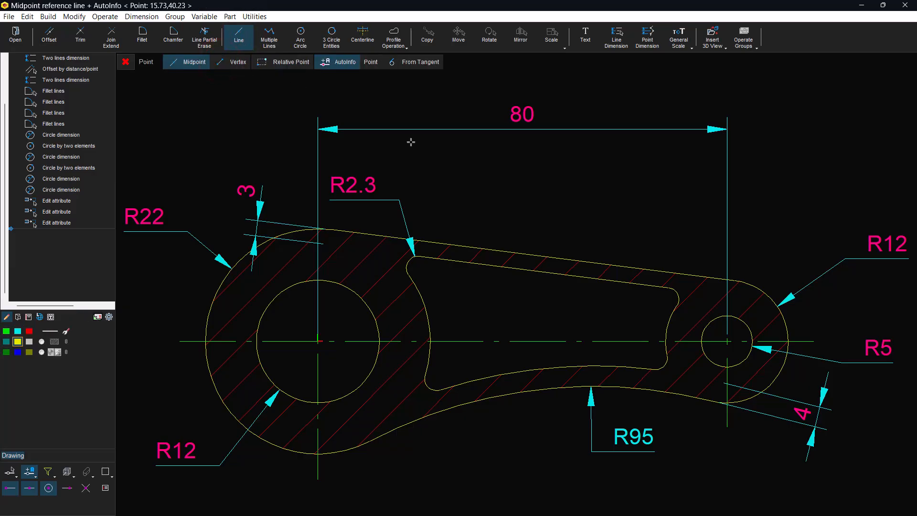
pyautogui.click(541, 252)
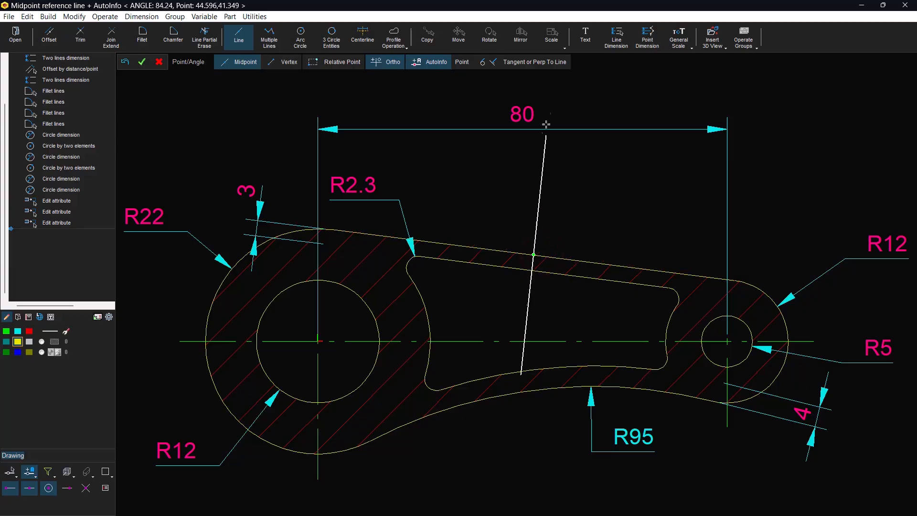
pyautogui.click(546, 61)
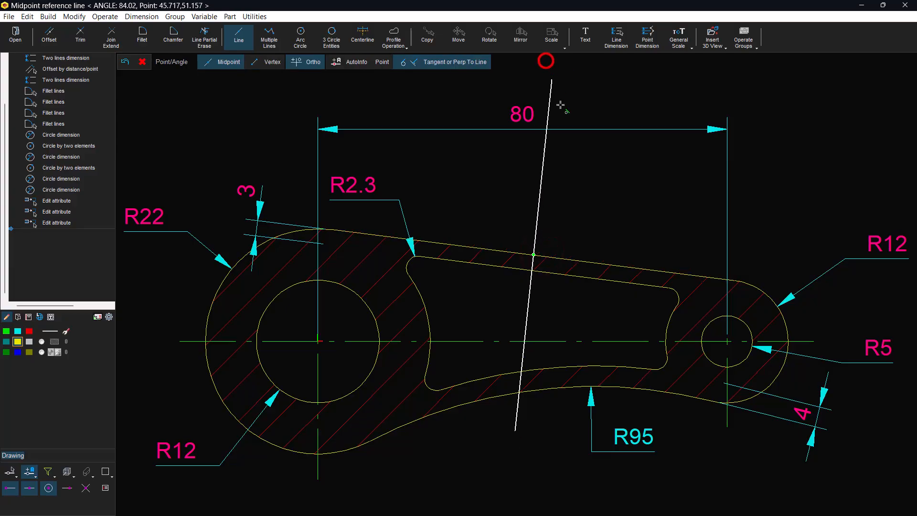
pyautogui.click(597, 259)
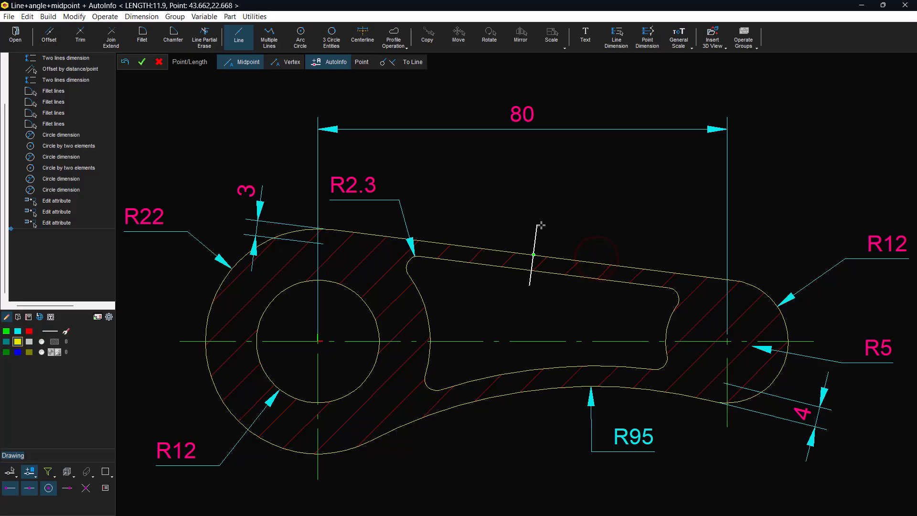
pyautogui.write('5')
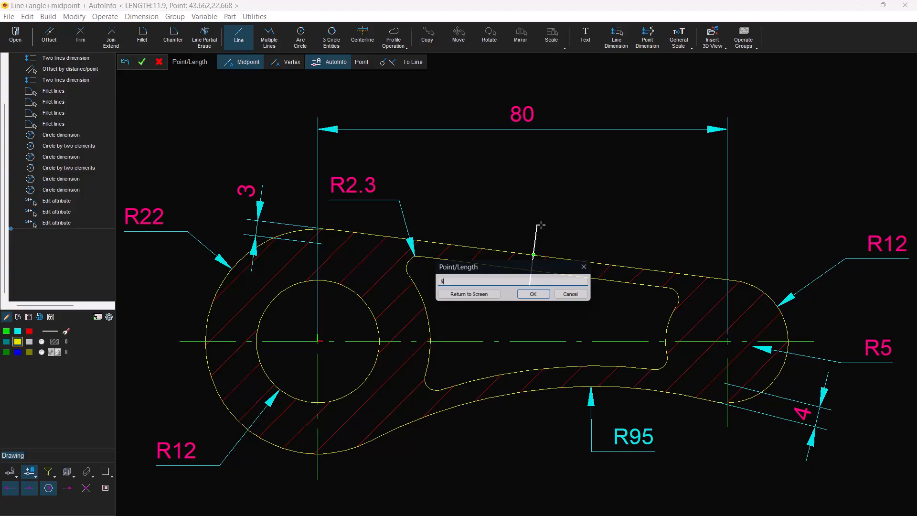
pyautogui.press('Return')
# Offset the short perpendicular line by a distance of 2 to each side.
pyautogui.click(49, 34)
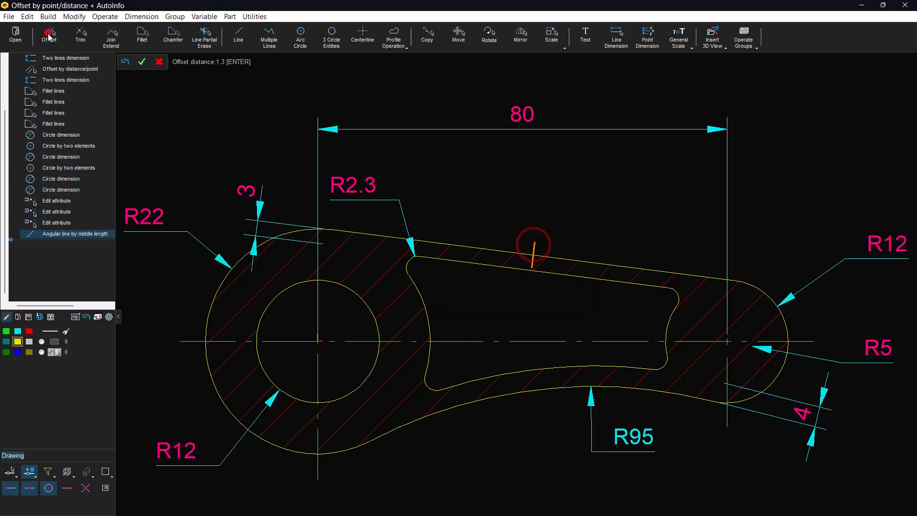
pyautogui.click(556, 251)
pyautogui.write('2')
pyautogui.press('Return')
pyautogui.press('Escape')
pyautogui.click(535, 245)
pyautogui.click(42, 29)
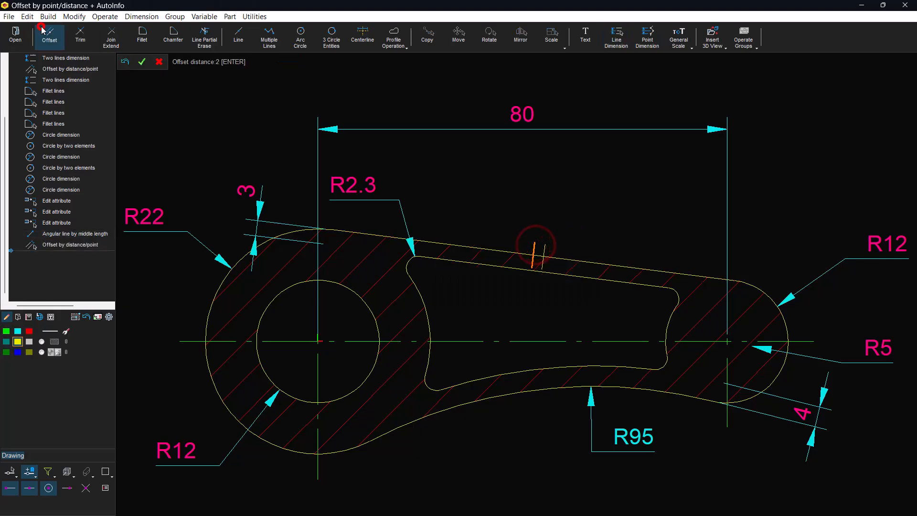
pyautogui.click(526, 229)
pyautogui.press('Return')
pyautogui.press('Escape')
# Offset the upper outer edge inward by 1.3, without placing the associated dimension.
pyautogui.scroll(6, 552, 263)
pyautogui.click(573, 243)
pyautogui.click(55, 34)
pyautogui.click(680, 278)
pyautogui.press('Return')
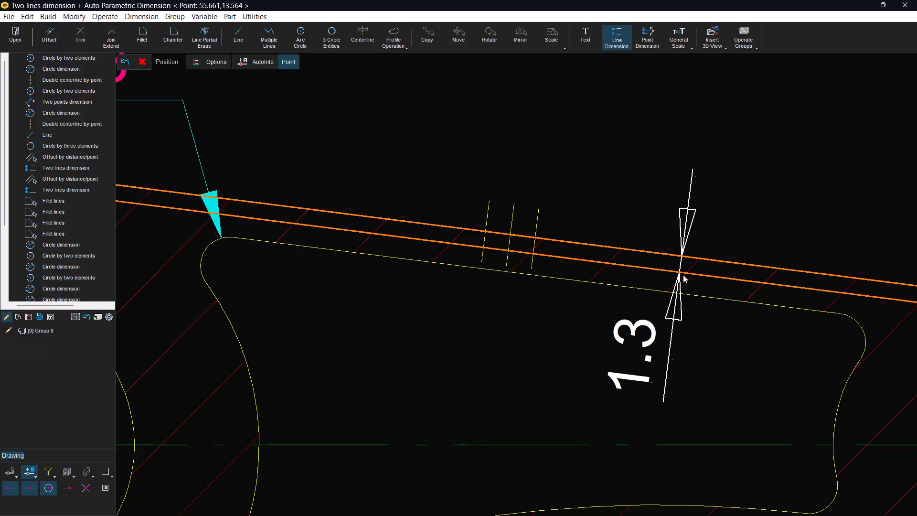
pyautogui.press('Escape')
# Delete the middle perpendicular line and partially erase the outer edge between the two remaining short lines.
pyautogui.click(518, 216)
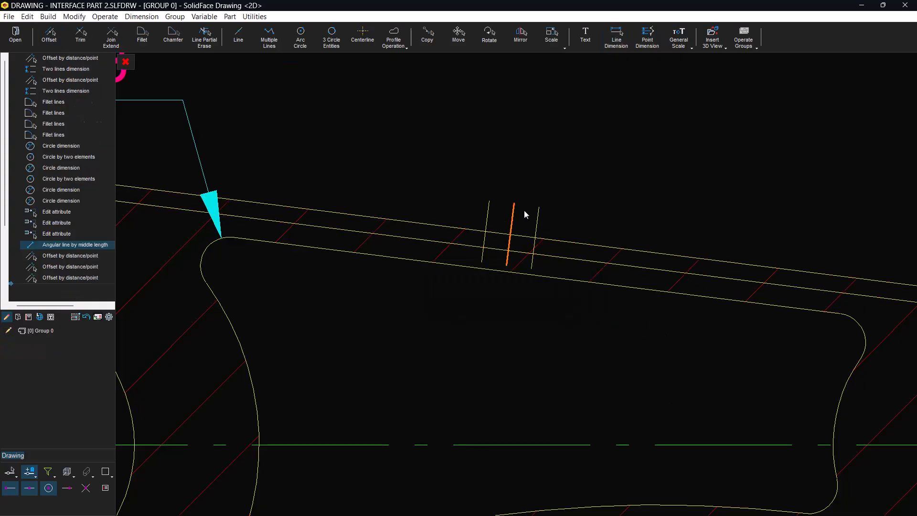
pyautogui.press('Delete')
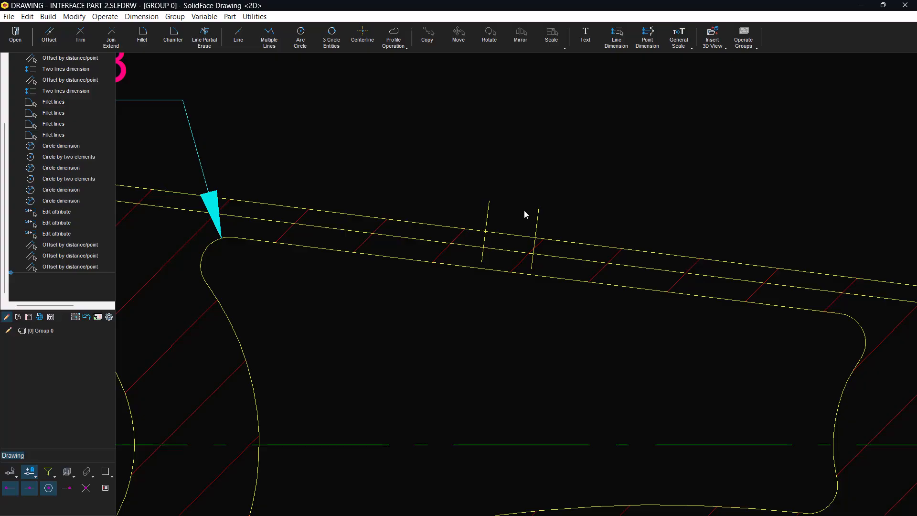
pyautogui.click(212, 36)
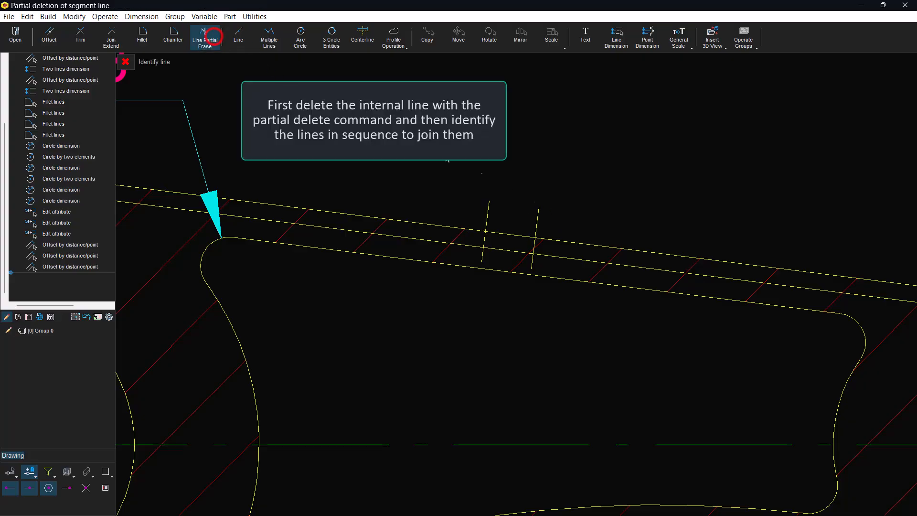
pyautogui.click(516, 237)
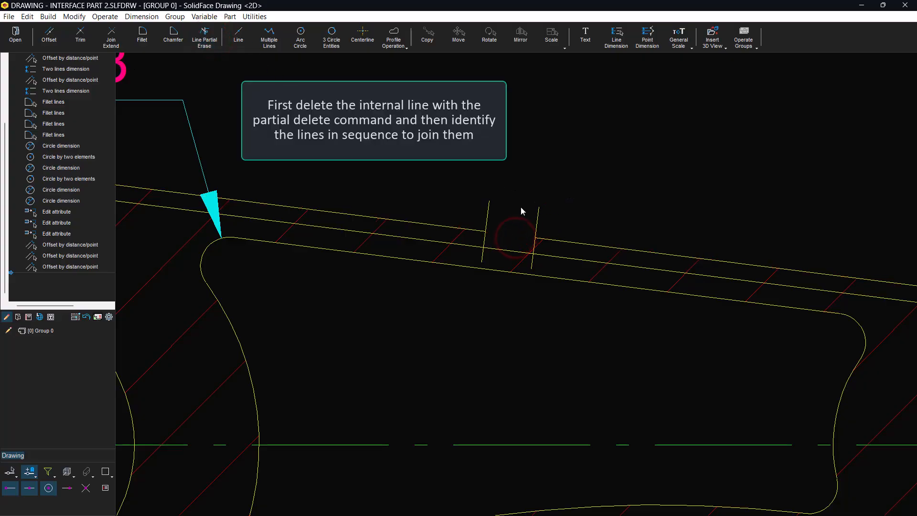
# Join the outer edge pieces, both short lines and the inner offset line in sequence to form the notch.
pyautogui.click(459, 220)
pyautogui.click(497, 249)
pyautogui.click(549, 239)
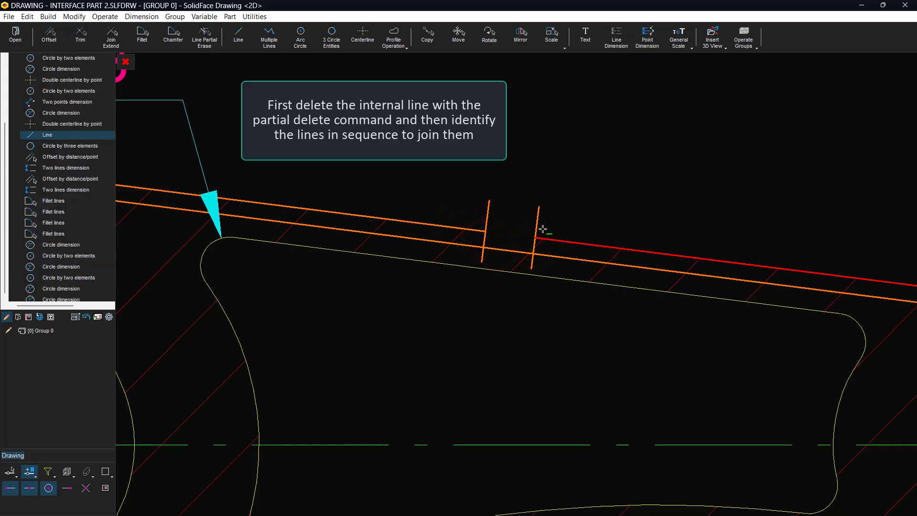
pyautogui.click(109, 39)
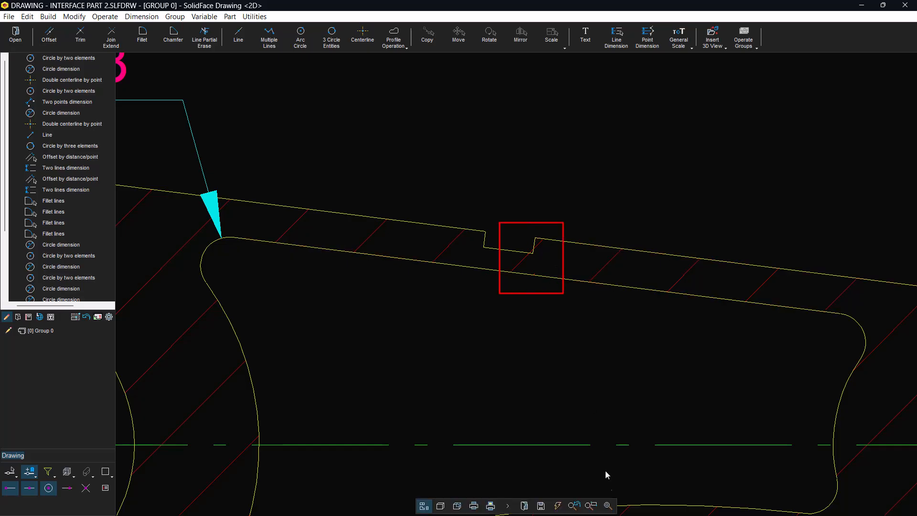
# Use the "+ All" fill option to check which lines of the notched contour lack a fill attribute, then close the visualization.
pyautogui.click(610, 504)
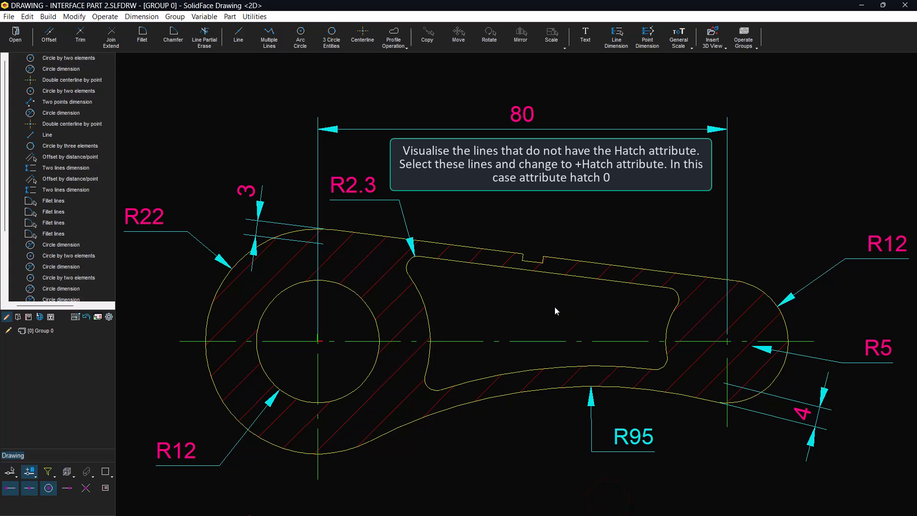
pyautogui.click(109, 318)
pyautogui.click(182, 255)
pyautogui.click(387, 353)
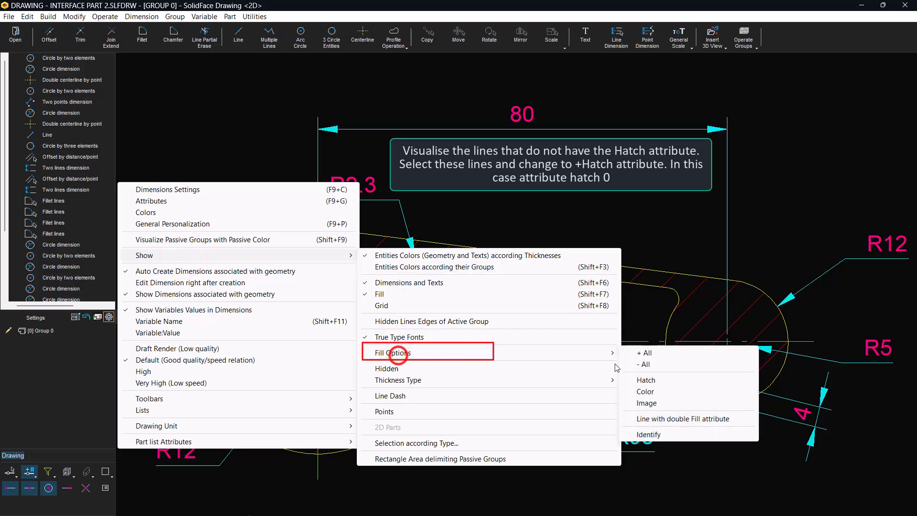
pyautogui.click(653, 352)
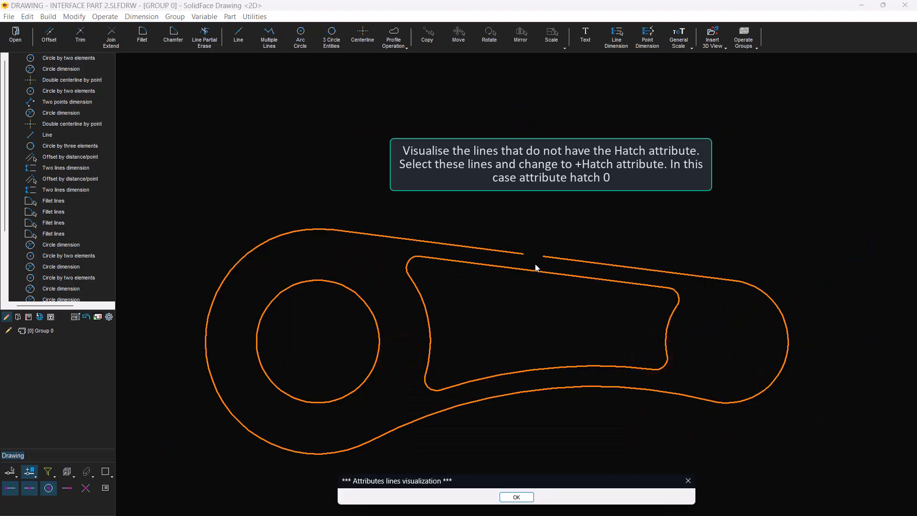
pyautogui.click(517, 496)
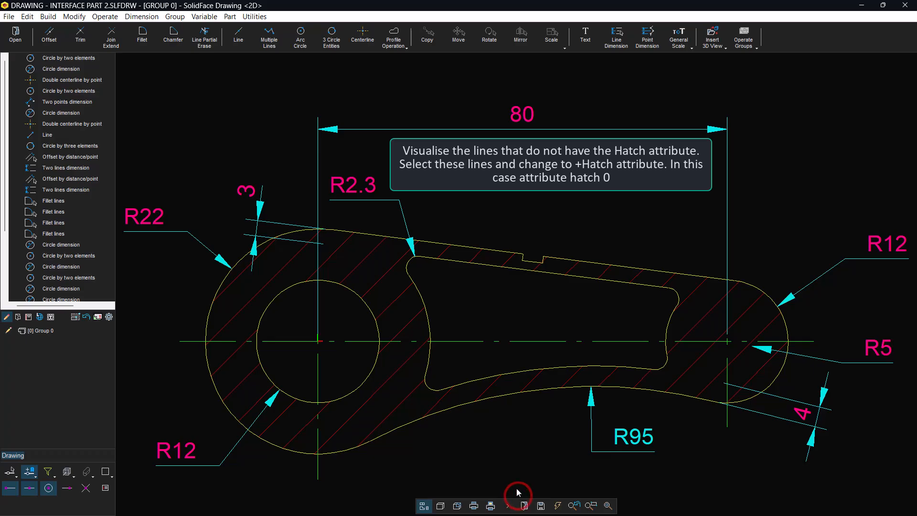
# Assign Hatch attribute 0 to the notch's two side lines and its bottom line.
pyautogui.scroll(5, 538, 285)
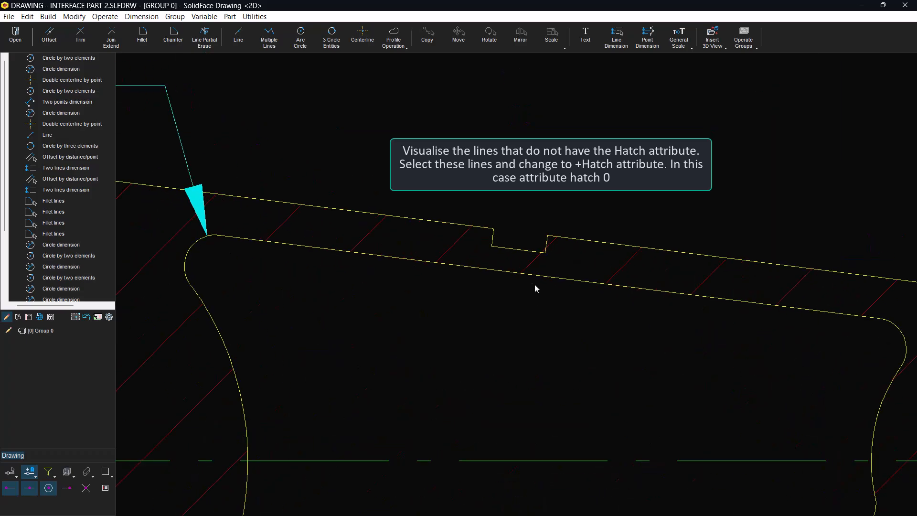
pyautogui.click(518, 252)
pyautogui.click(493, 237)
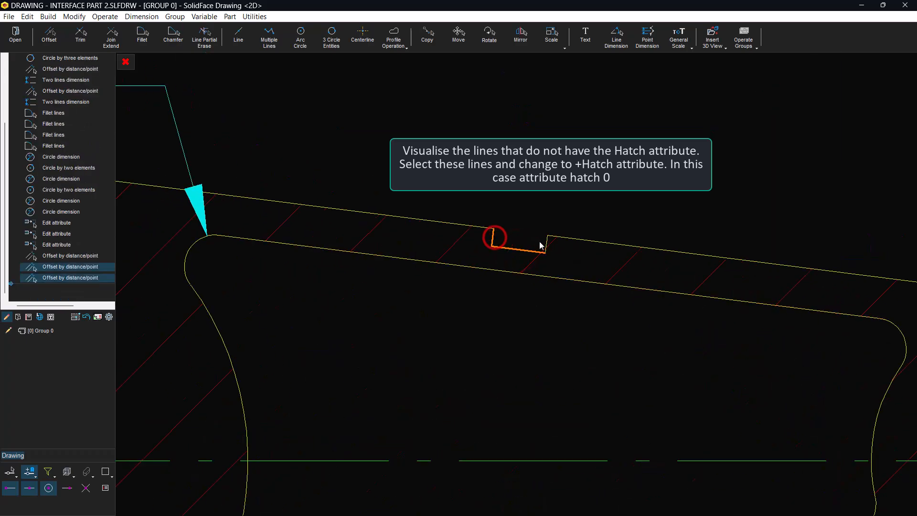
pyautogui.click(546, 242)
pyautogui.click(558, 250)
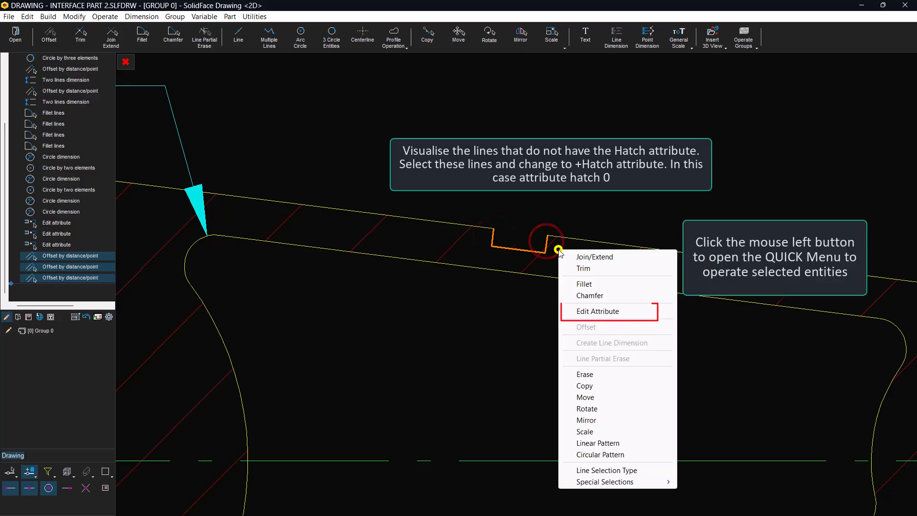
pyautogui.click(607, 311)
pyautogui.click(531, 286)
pyautogui.click(547, 317)
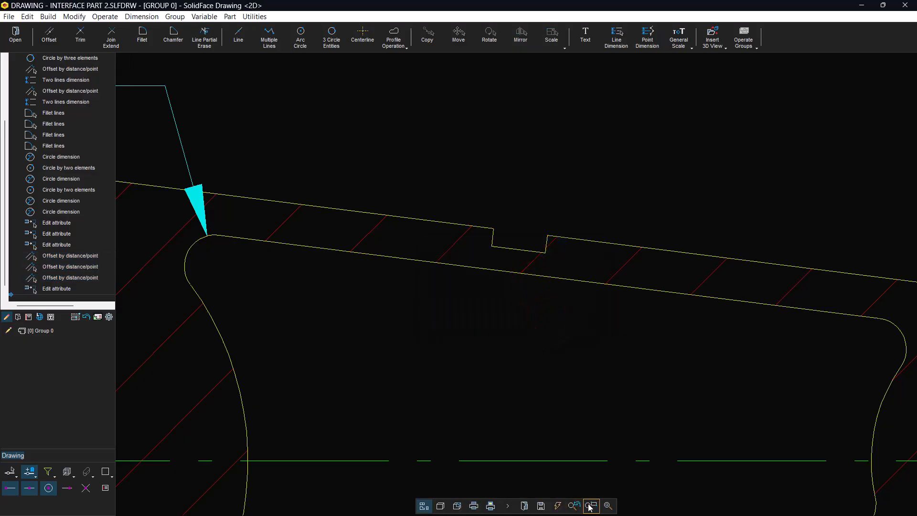
# Recheck the fill attributes with "+ All" to verify that the hatch contour is complete around the notch.
pyautogui.click(603, 505)
pyautogui.click(109, 317)
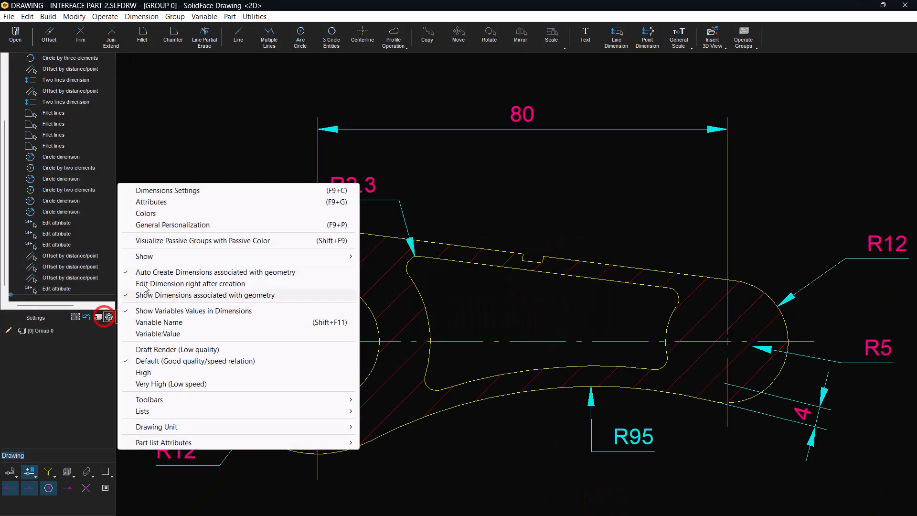
pyautogui.click(160, 258)
pyautogui.moveTo(597, 353)
pyautogui.click(655, 354)
pyautogui.press('Return')
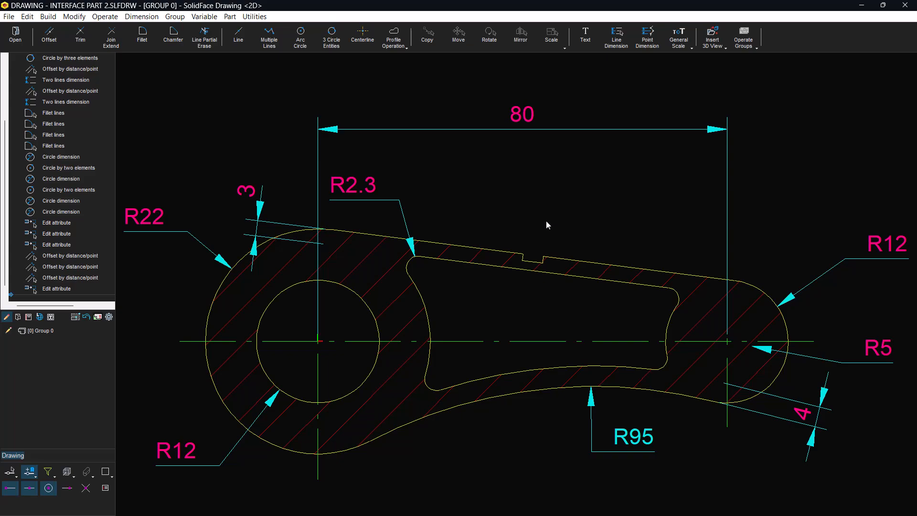
# Dimension the notch's width between its two side lines, placing the dimension above the upper edge.
pyautogui.scroll(5, 537, 258)
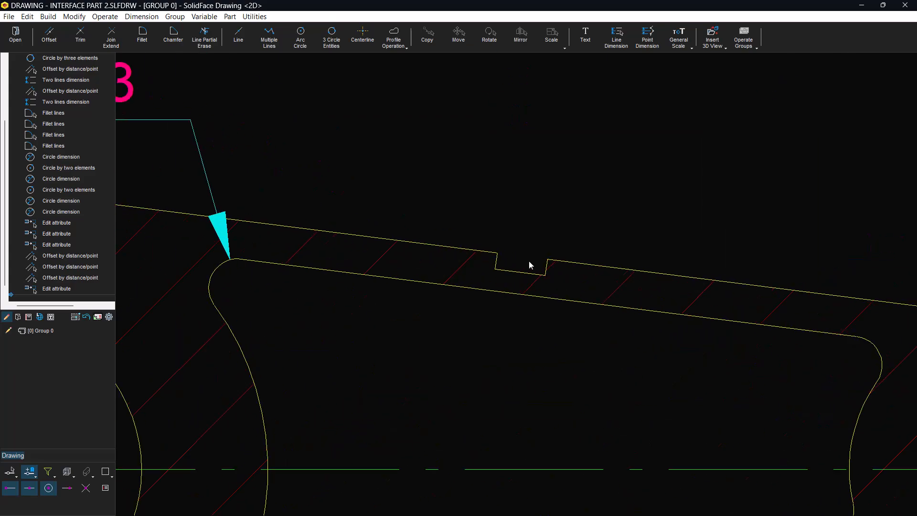
pyautogui.click(496, 261)
pyautogui.click(546, 266)
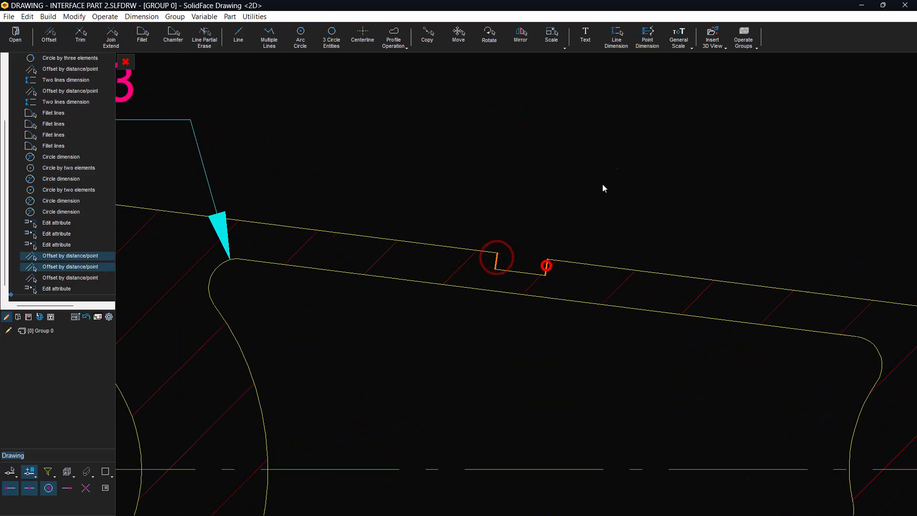
pyautogui.click(623, 42)
pyautogui.click(539, 173)
# Dimension the notch's depth along its shorter side line with Line Dimension, placing the dimension beside the notch.
pyautogui.click(546, 266)
pyautogui.click(617, 39)
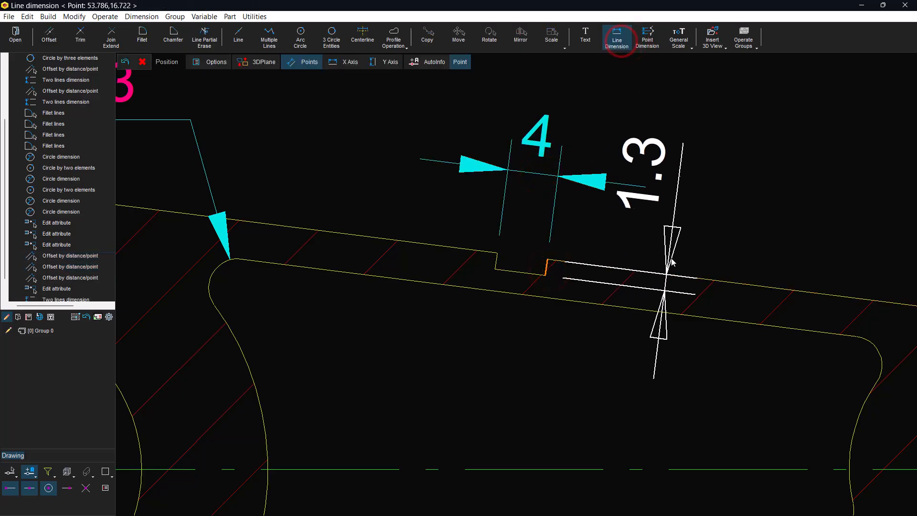
pyautogui.click(682, 259)
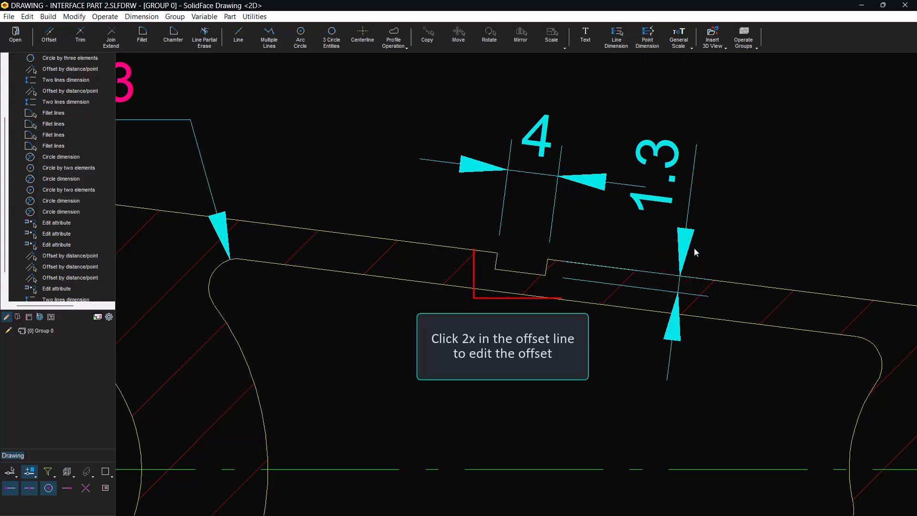
# Edit the offset that defines the notch's bottom line, setting its distance to 1.
pyautogui.doubleClick(520, 271)
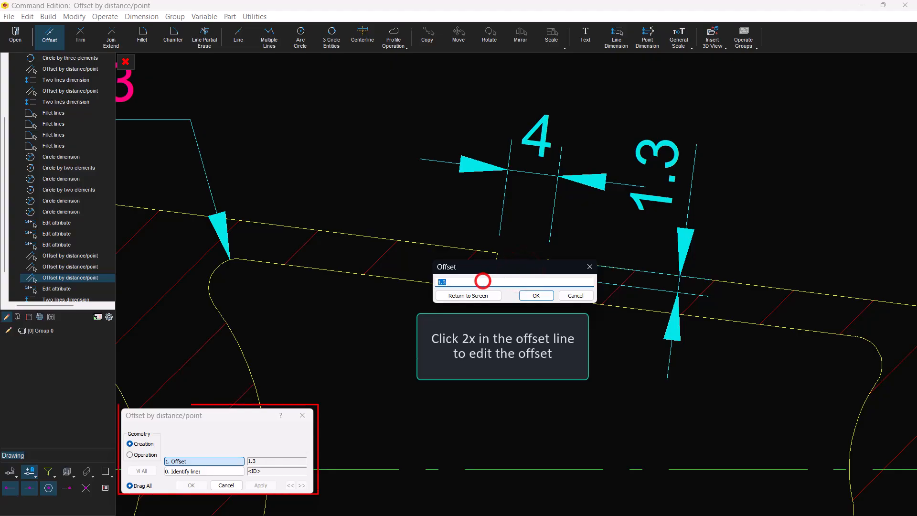
pyautogui.write('1')
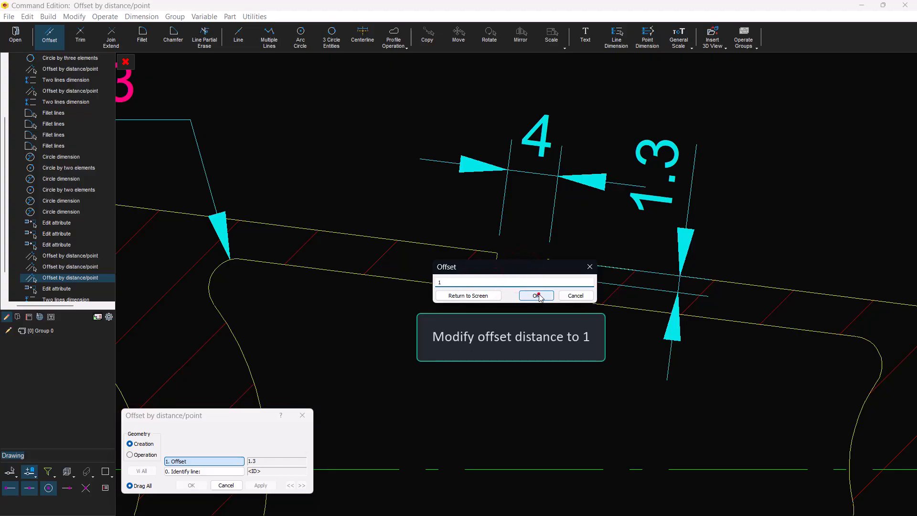
pyautogui.click(534, 296)
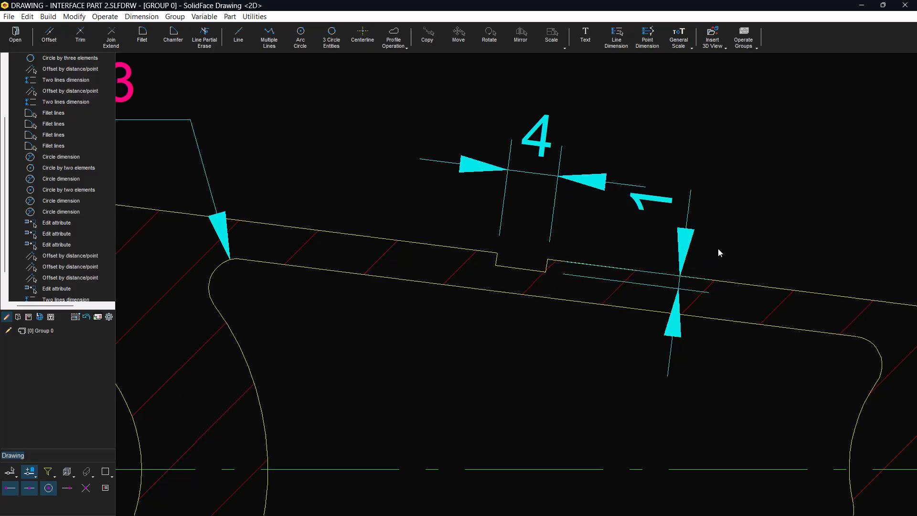
# Replace the center-to-center distance between the two holes with a new variable L and give it the value 82.
pyautogui.click(608, 505)
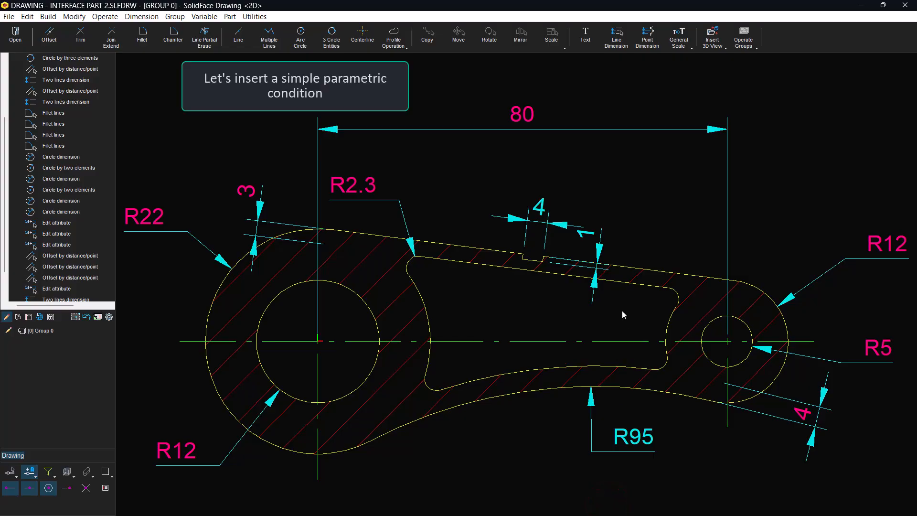
pyautogui.doubleClick(531, 126)
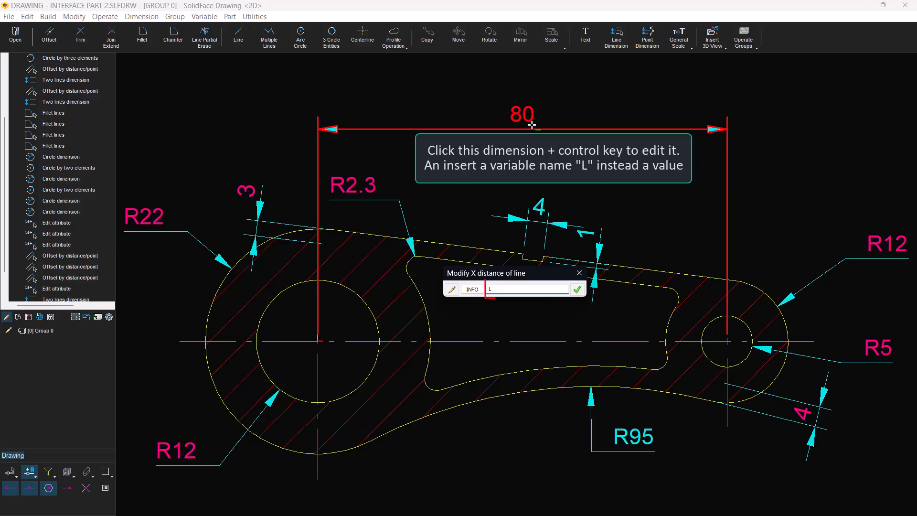
pyautogui.click(580, 290)
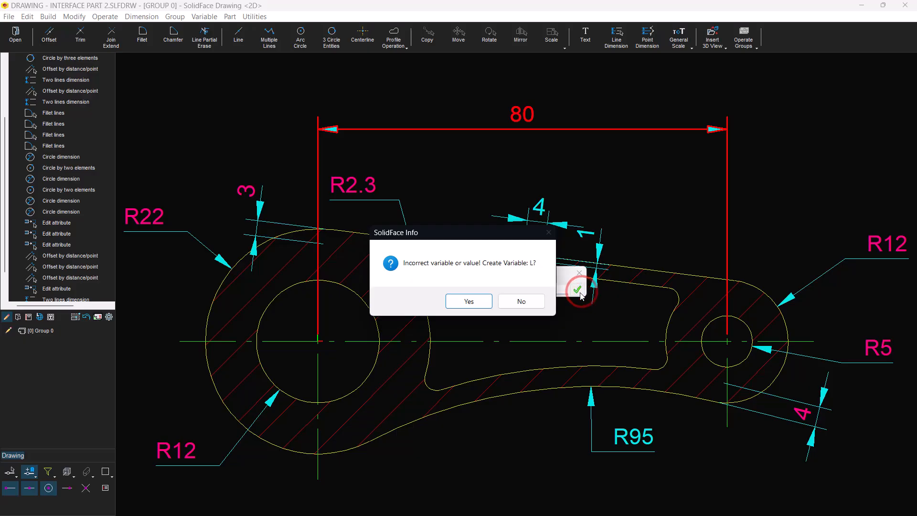
pyautogui.click(466, 304)
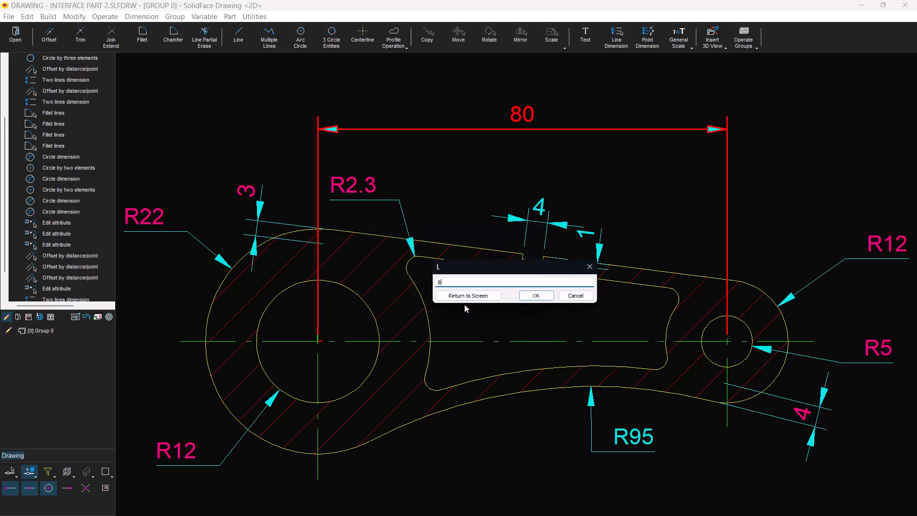
pyautogui.write('82')
pyautogui.click(537, 295)
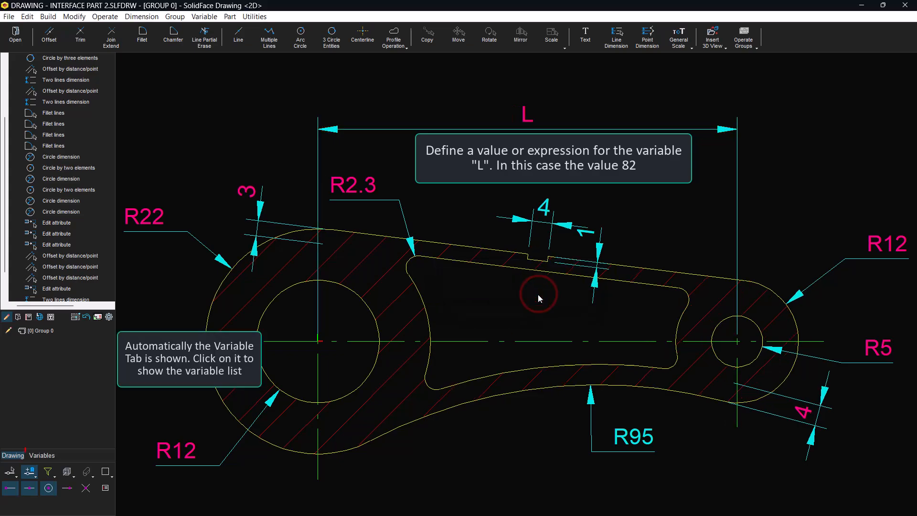
# Show the variable list and compare the Variable:Value and values-only dimension displays, ending with variable names shown.
pyautogui.click(42, 456)
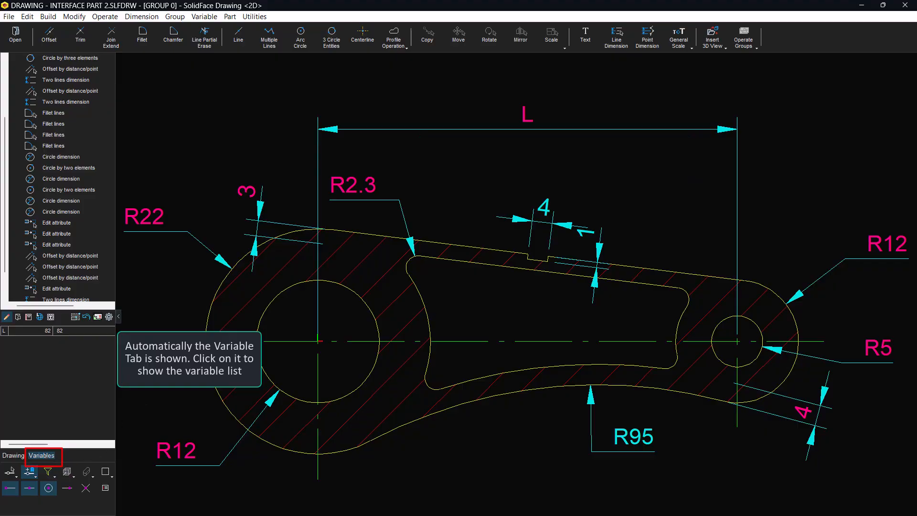
pyautogui.click(109, 317)
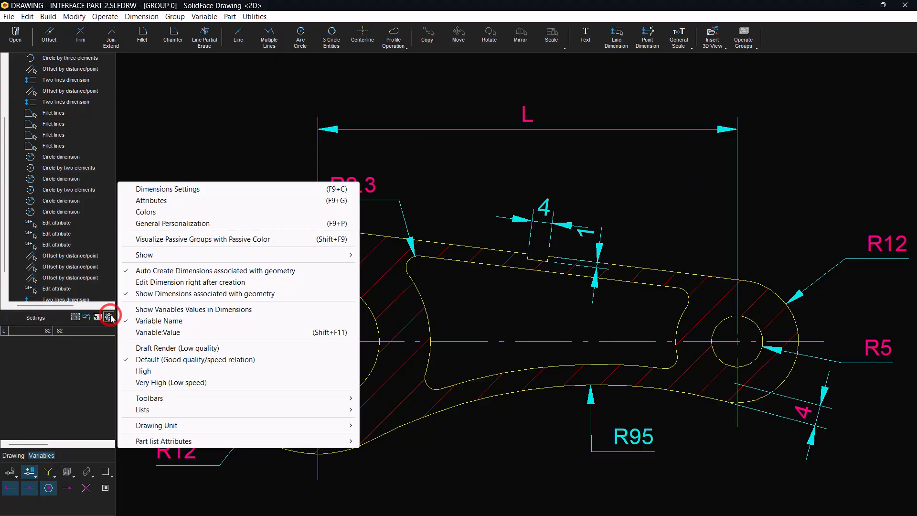
pyautogui.click(158, 332)
pyautogui.click(108, 316)
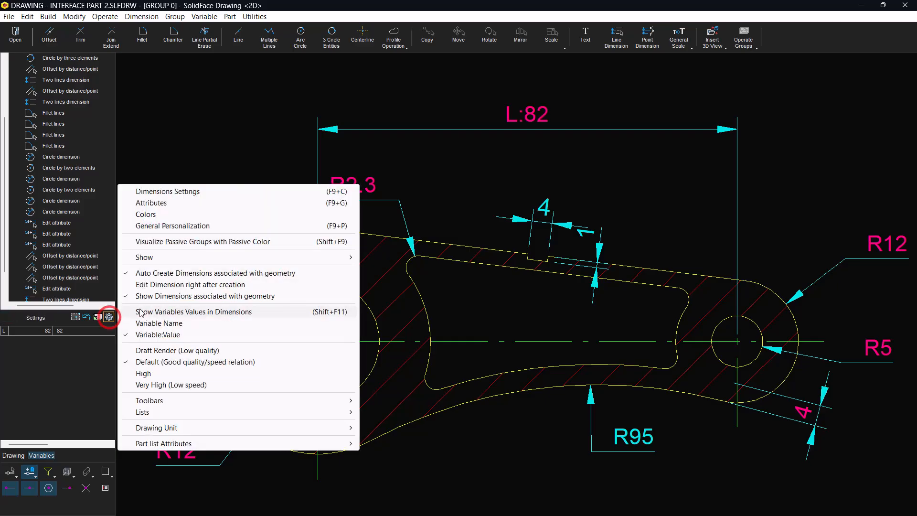
pyautogui.click(143, 312)
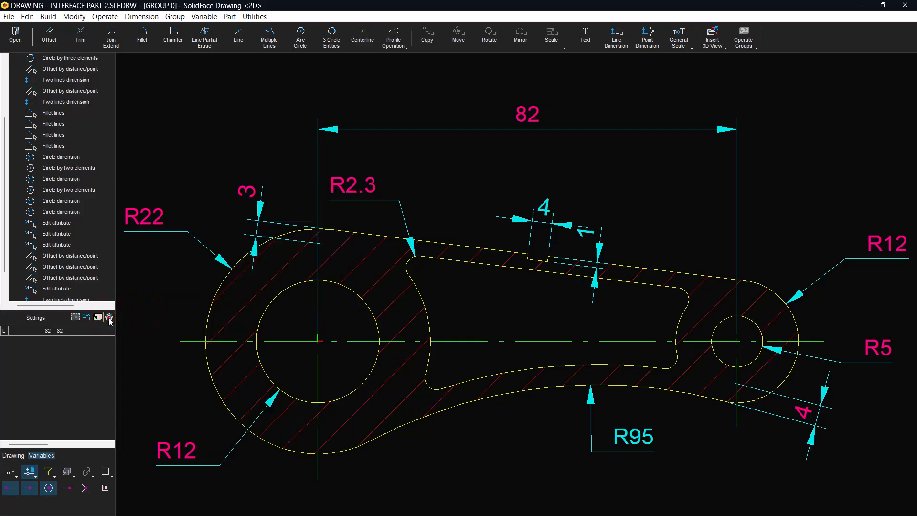
pyautogui.click(108, 316)
pyautogui.click(153, 323)
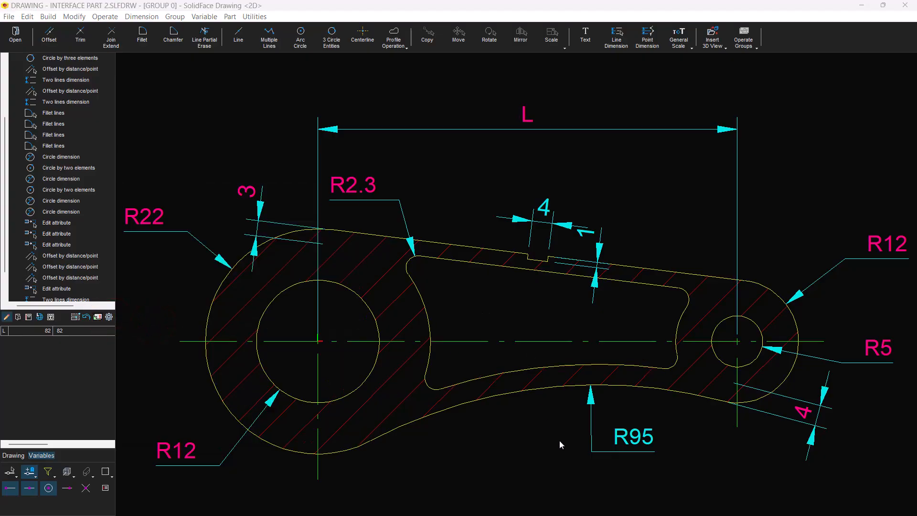
# Set the radius of the large hole to the parametric expression (L*.15).
pyautogui.moveTo(604, 504)
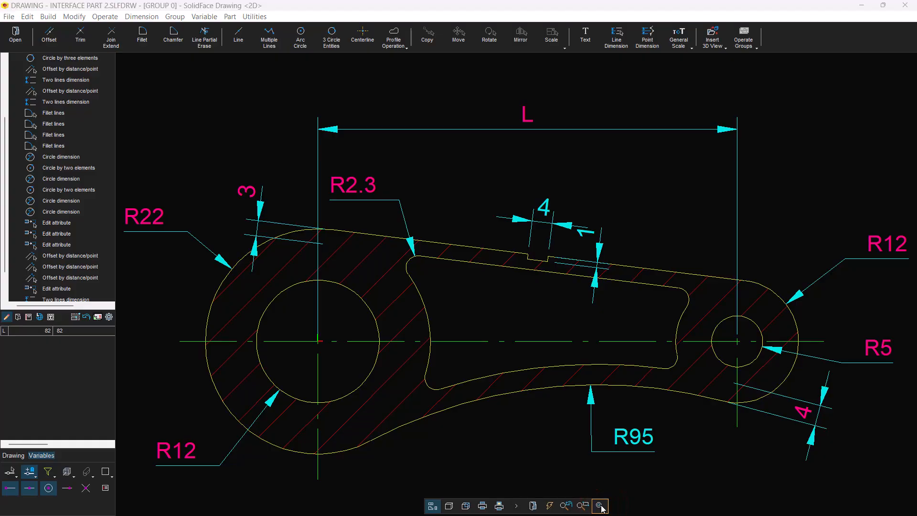
pyautogui.click(171, 448)
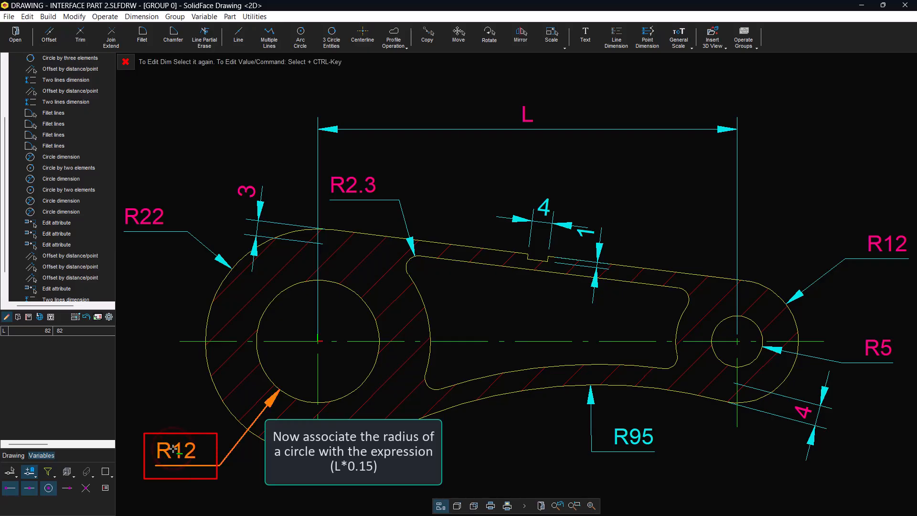
pyautogui.click(172, 449)
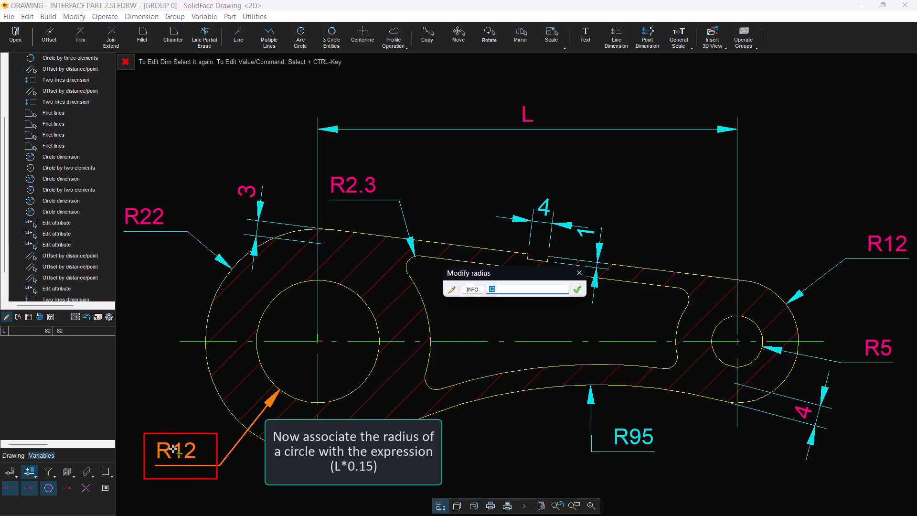
pyautogui.write('(L*.15')
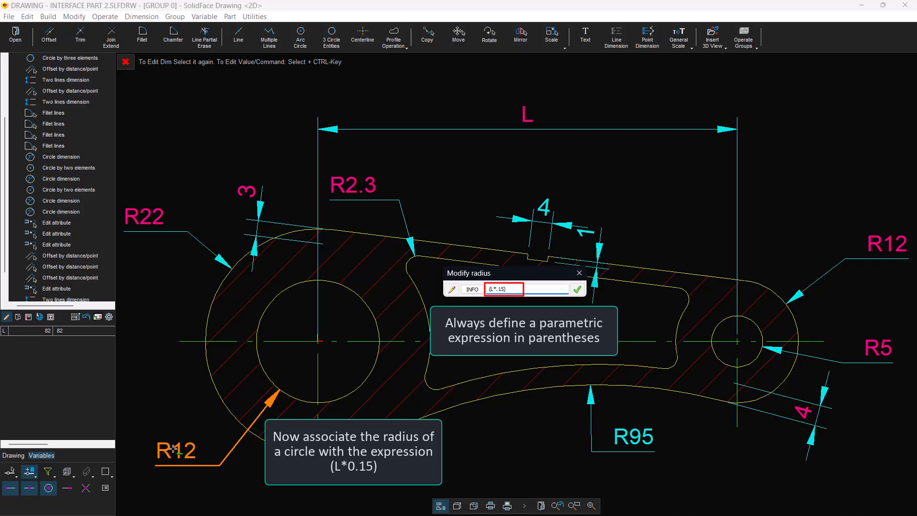
pyautogui.press('Return')
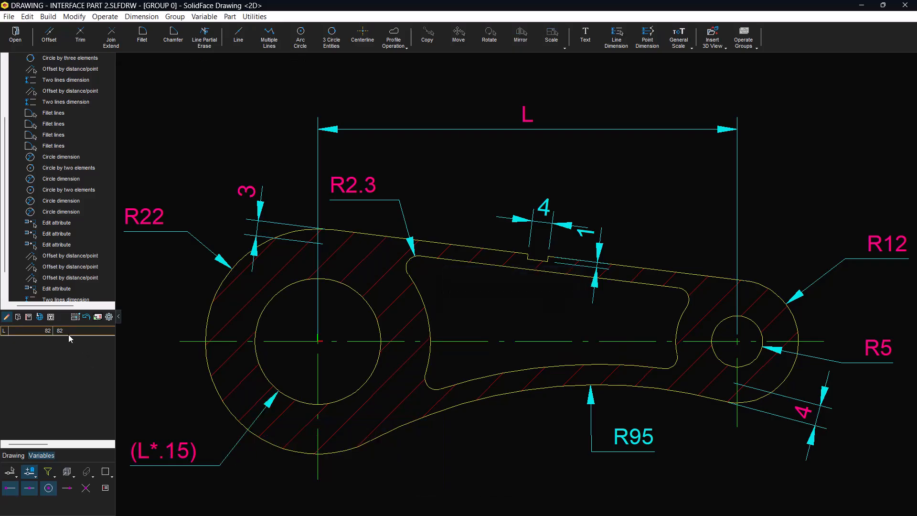
# Set variable L to 85 and display variable values in the dimensions.
pyautogui.doubleClick(68, 329)
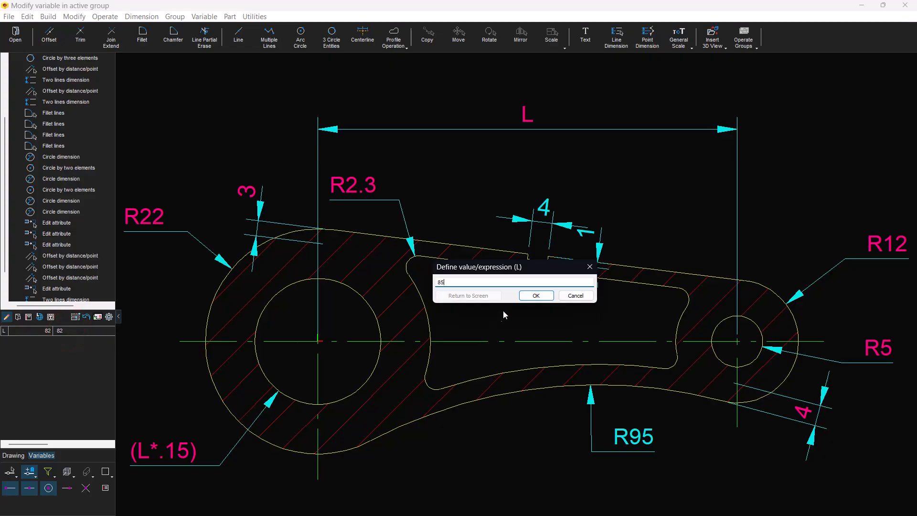
pyautogui.click(534, 296)
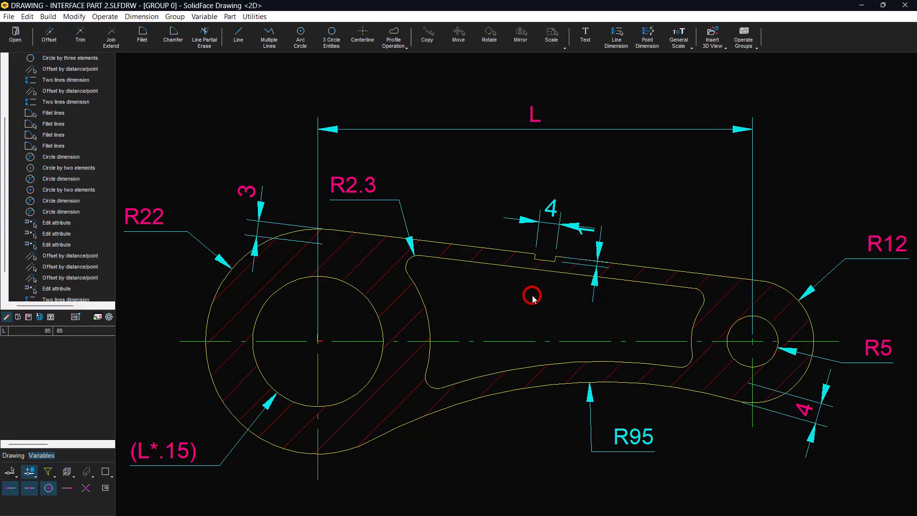
pyautogui.click(107, 318)
pyautogui.click(152, 312)
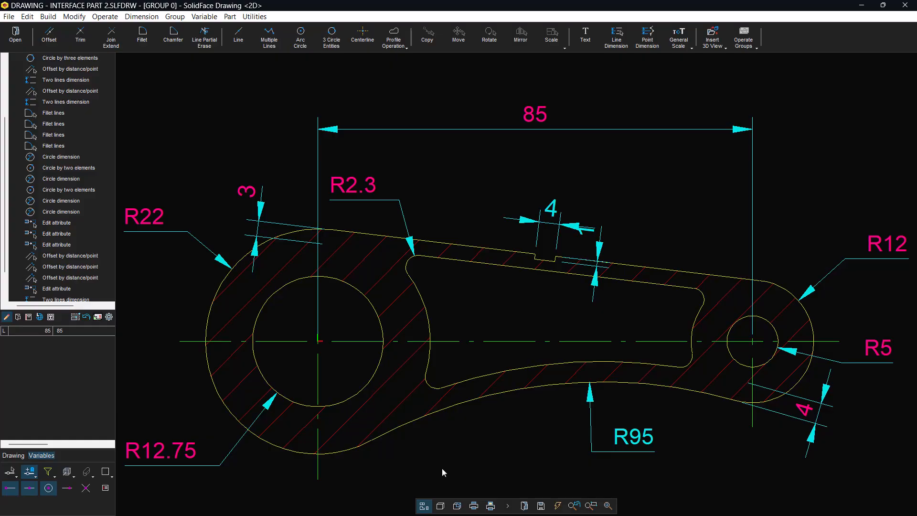
# Create a new variable H with the value 70.
pyautogui.rightClick(77, 329)
pyautogui.click(91, 336)
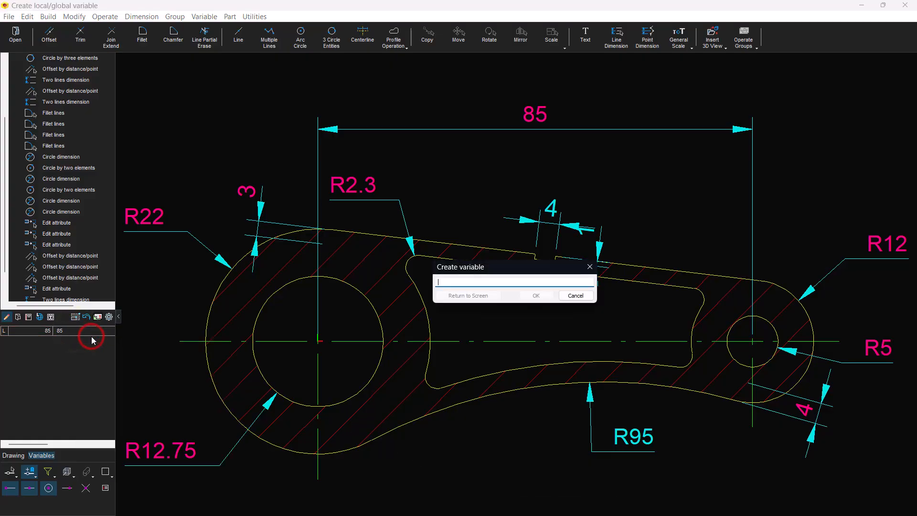
pyautogui.write('H')
pyautogui.press('Return')
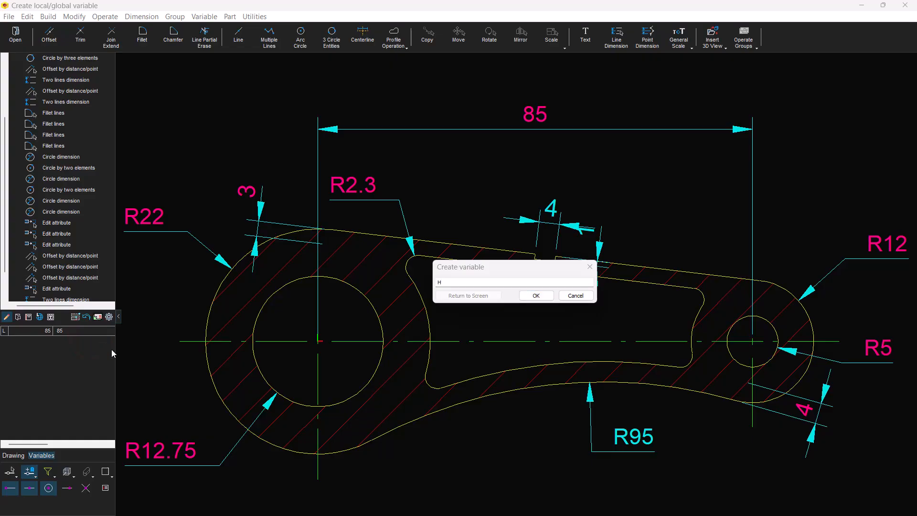
pyautogui.click(536, 296)
pyautogui.write('70')
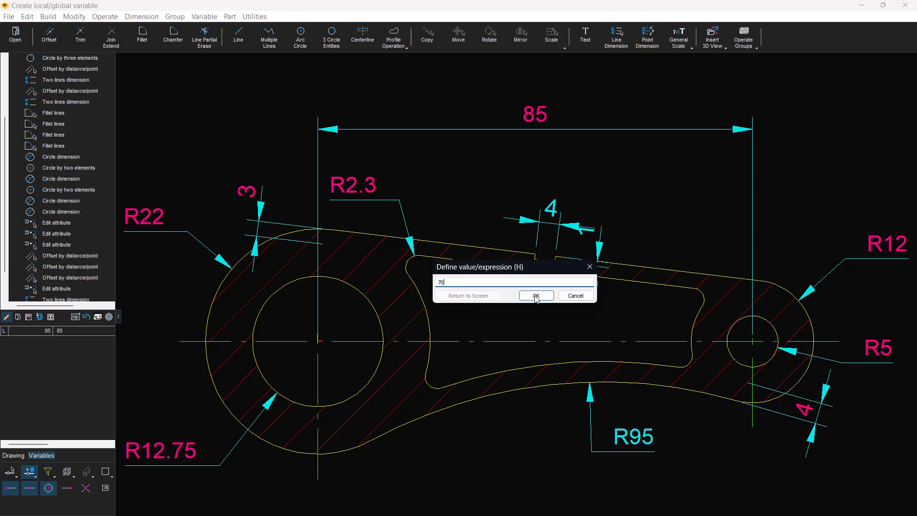
pyautogui.click(536, 296)
# Offset the horizontal centerline below the part by H and place its parametric distance dimension beside the large end.
pyautogui.scroll(-3, 534, 295)
pyautogui.moveTo(535, 293); pyautogui.dragTo(511, 178, button='middle')
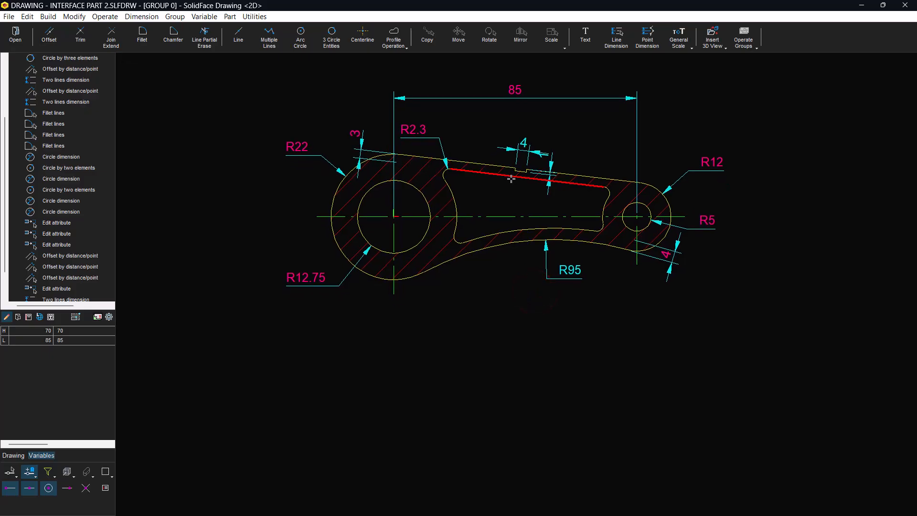
pyautogui.click(509, 216)
pyautogui.click(49, 36)
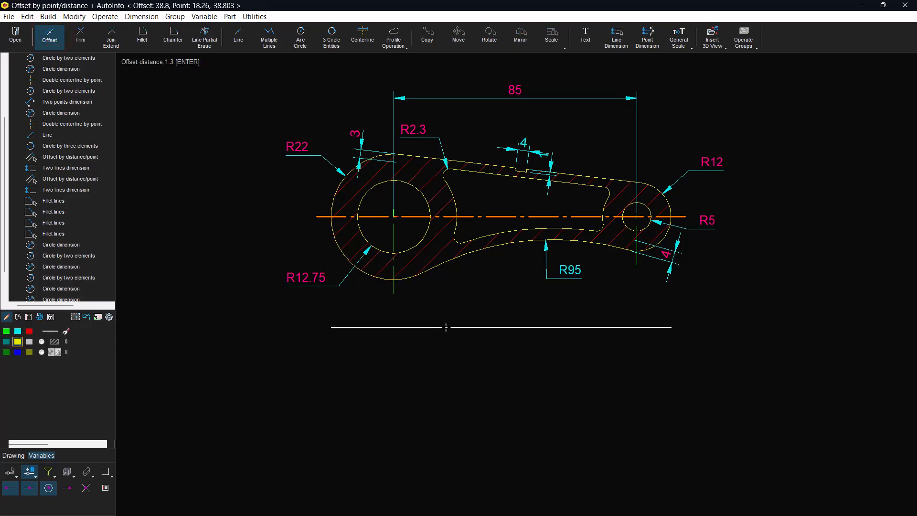
pyautogui.write('H')
pyautogui.press('Return')
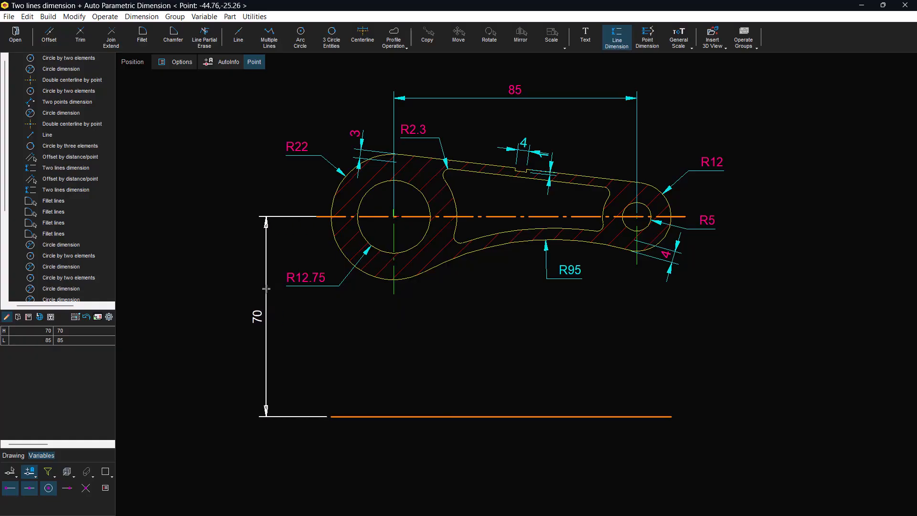
pyautogui.click(266, 289)
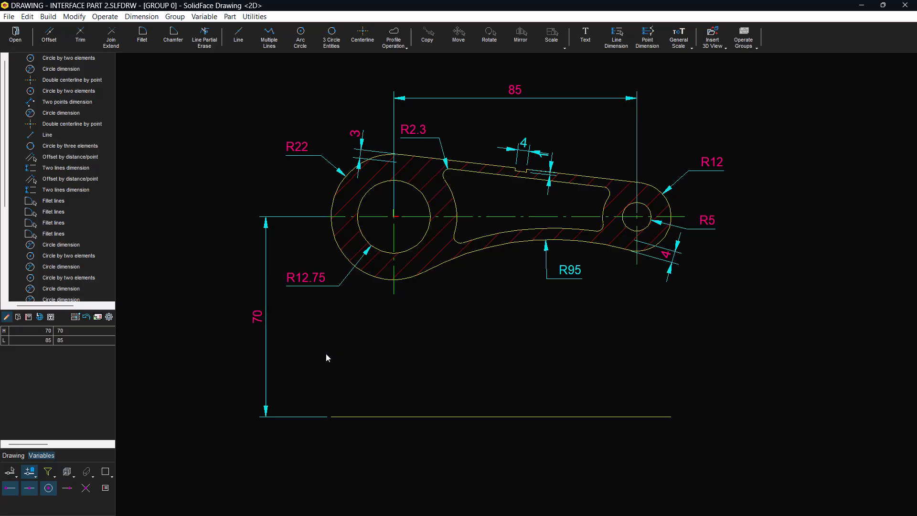
# Change the line attribute of the new offset line below the part to the dash-dot centerline style.
pyautogui.rightClick(353, 414)
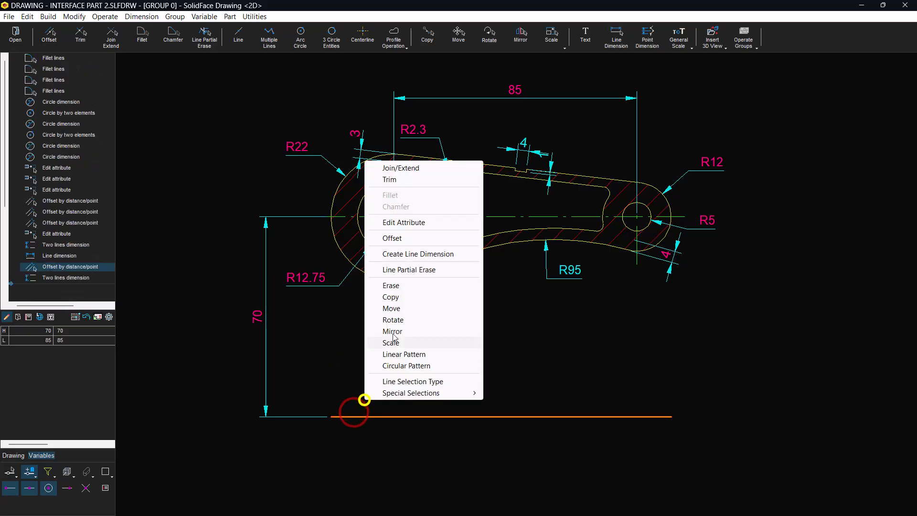
pyautogui.click(414, 221)
pyautogui.click(539, 275)
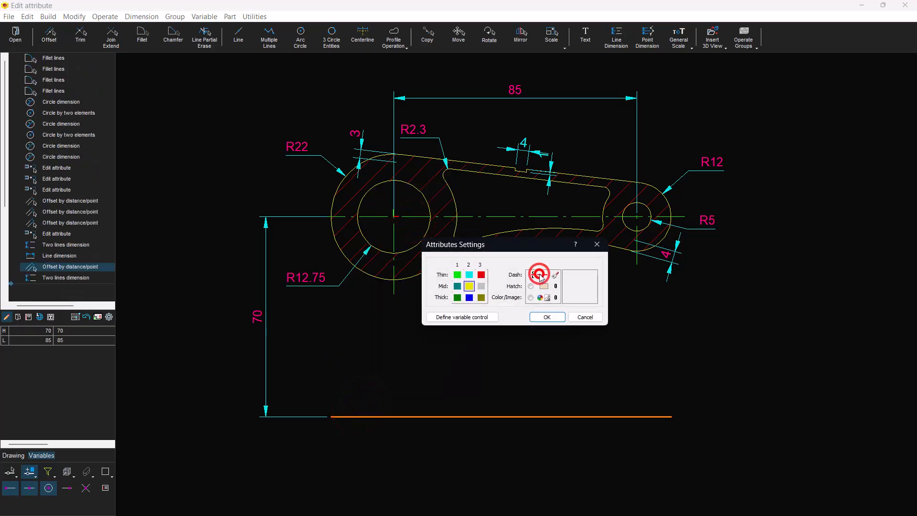
pyautogui.click(543, 316)
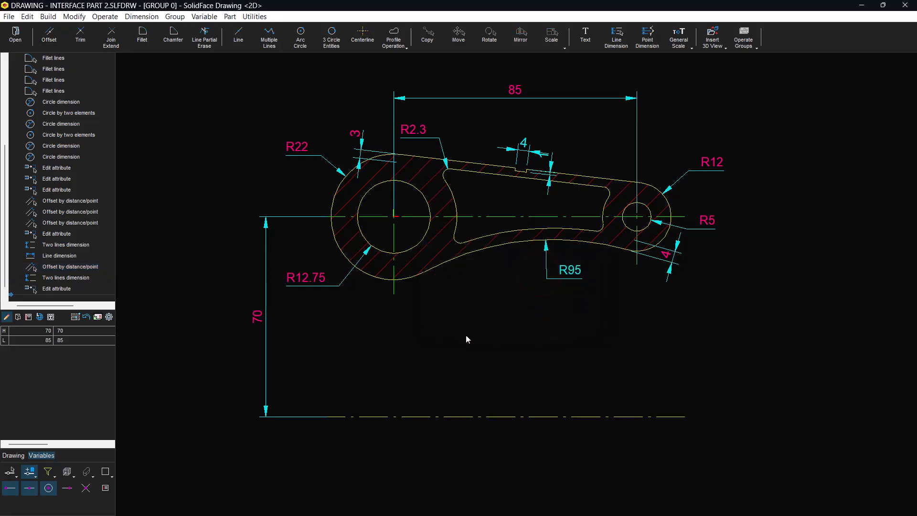
# Display variable names in the dimensions and list the variables in chronological order.
pyautogui.click(109, 316)
pyautogui.click(178, 321)
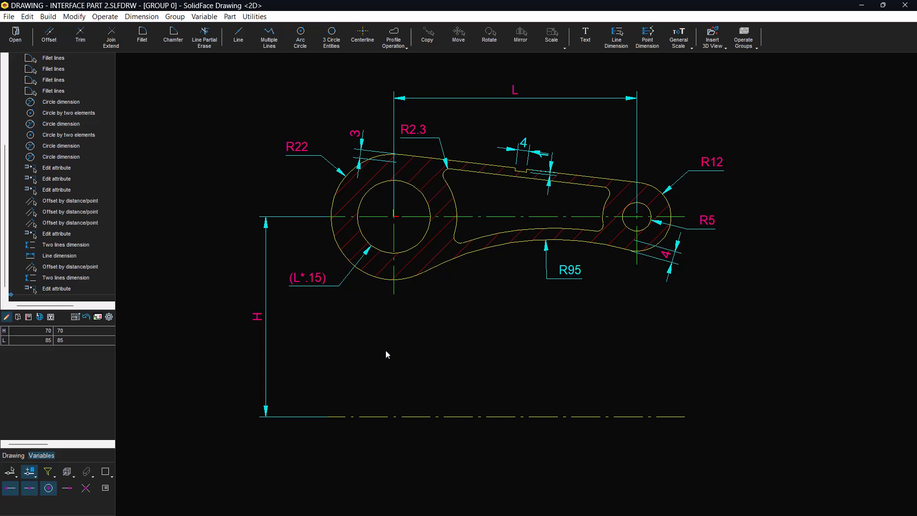
pyautogui.rightClick(83, 338)
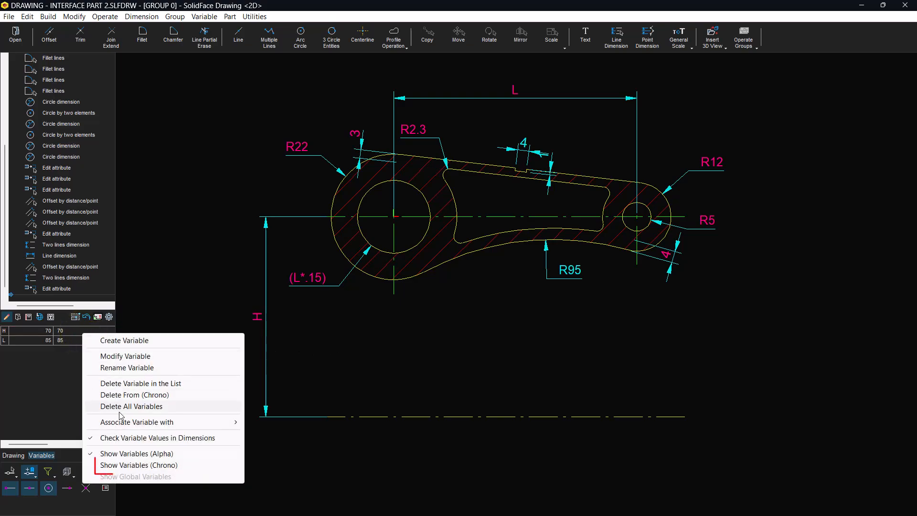
pyautogui.click(120, 466)
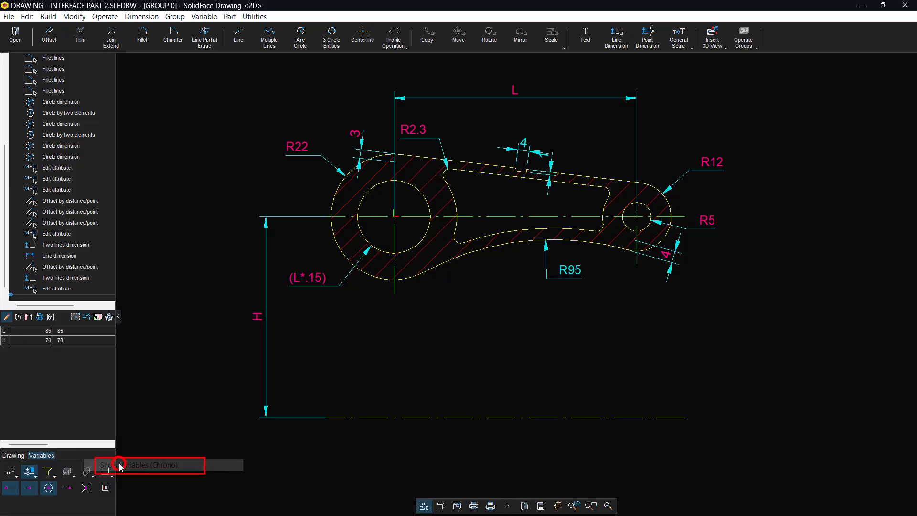
# Define variable H with the expression (L*.8).
pyautogui.doubleClick(54, 339)
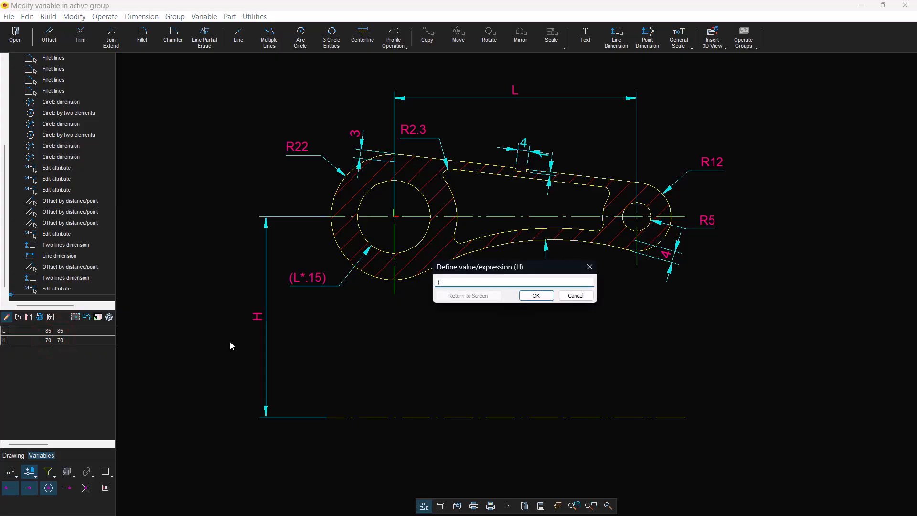
pyautogui.write('(L*.8')
pyautogui.click(536, 296)
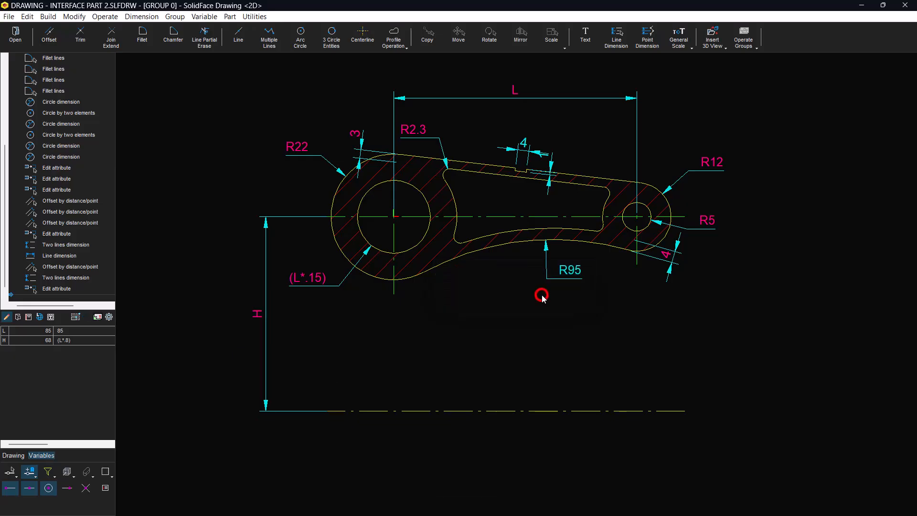
# Mirror the link part's geometry about the offset dash-dot centerline below it, keeping the original.
pyautogui.moveTo(191, 353); pyautogui.dragTo(805, 75)
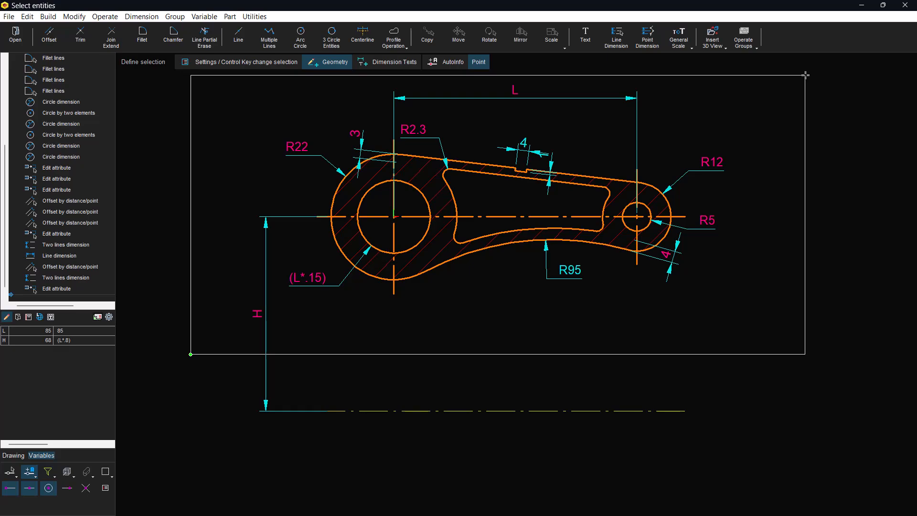
pyautogui.moveTo(805, 75); pyautogui.dragTo(805, 75)
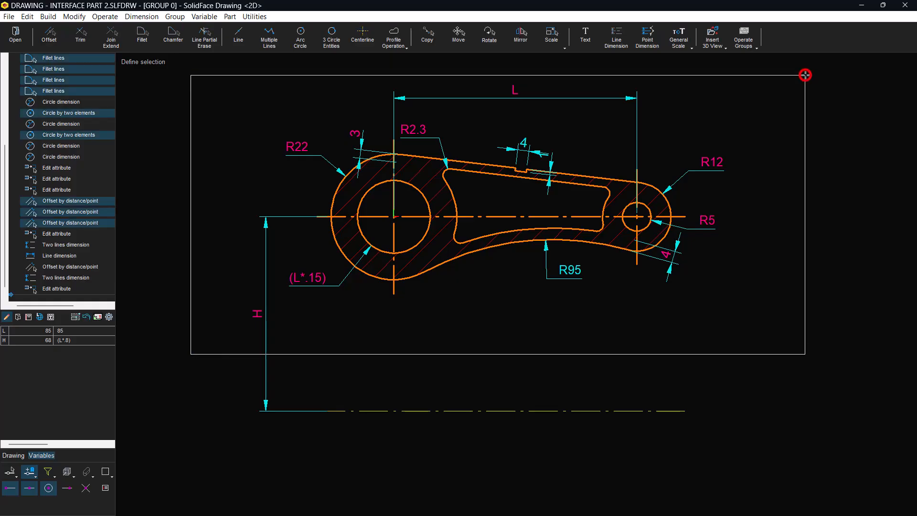
pyautogui.click(522, 36)
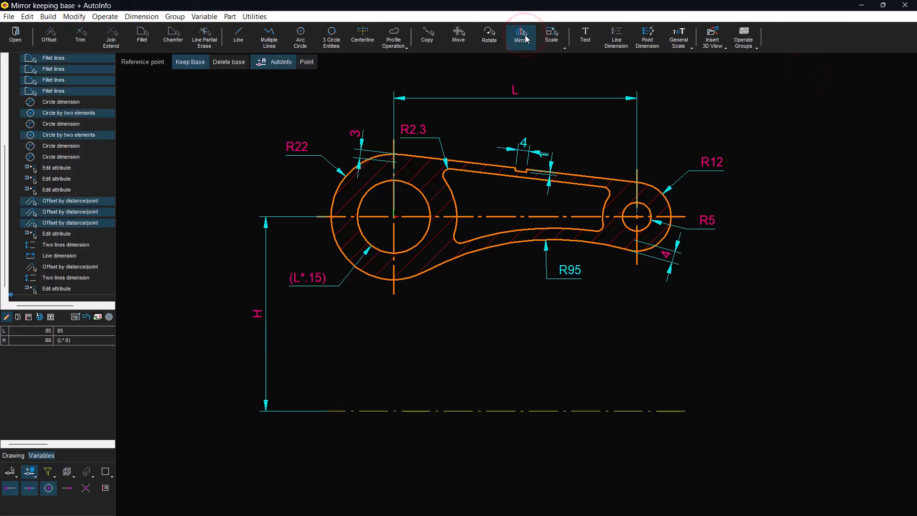
pyautogui.click(383, 410)
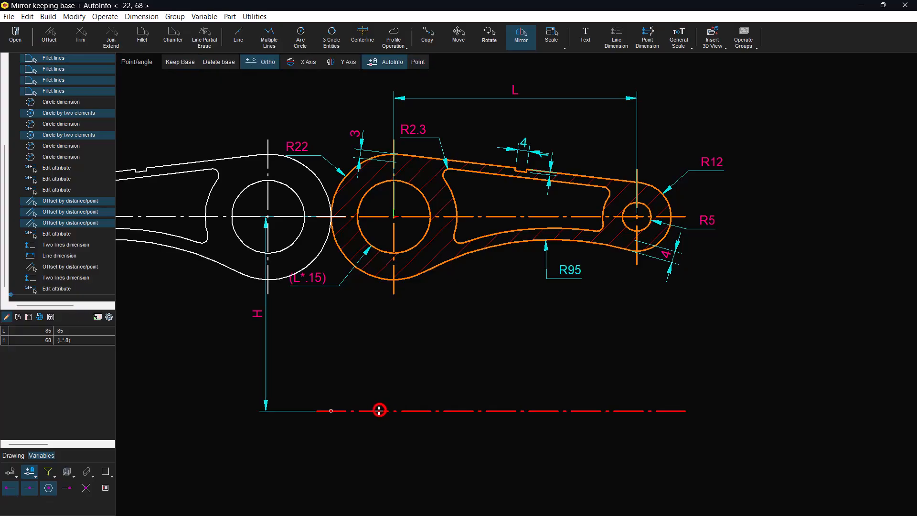
pyautogui.scroll(-2, 492, 425)
pyautogui.moveTo(491, 424); pyautogui.dragTo(479, 285, button='middle')
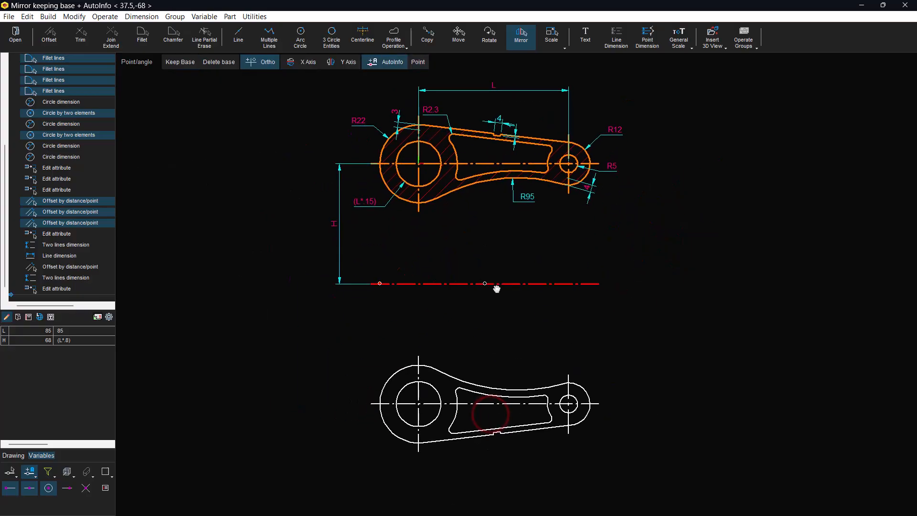
pyautogui.click(634, 285)
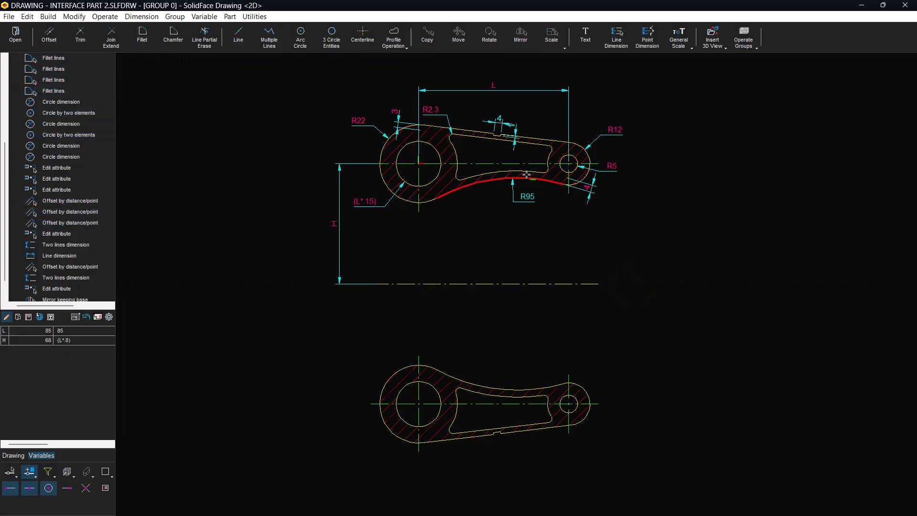
# Draw a straight line tangent to the outer large-end arcs of the original and mirrored links.
pyautogui.click(241, 38)
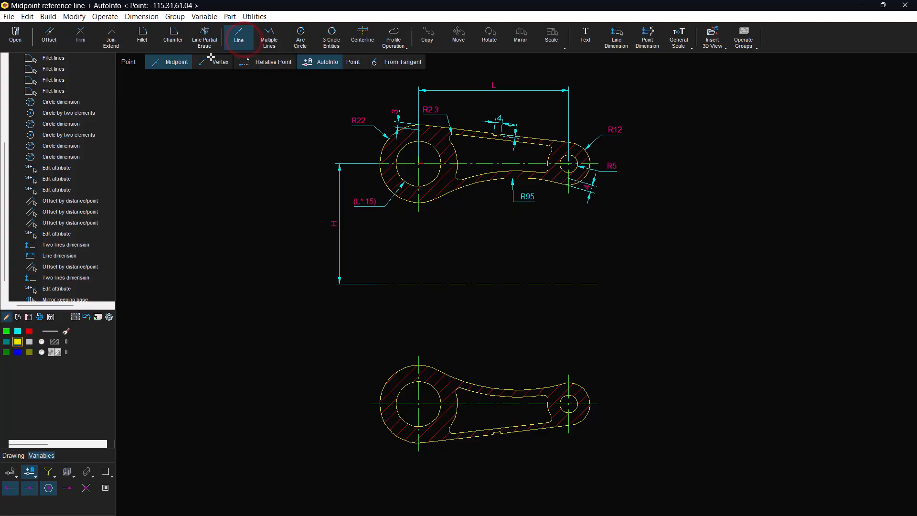
pyautogui.click(227, 65)
pyautogui.click(417, 66)
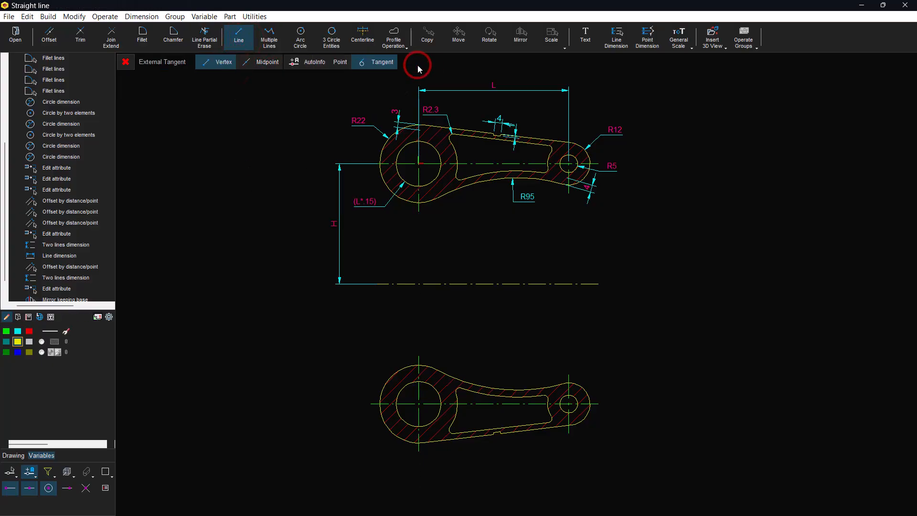
pyautogui.click(380, 143)
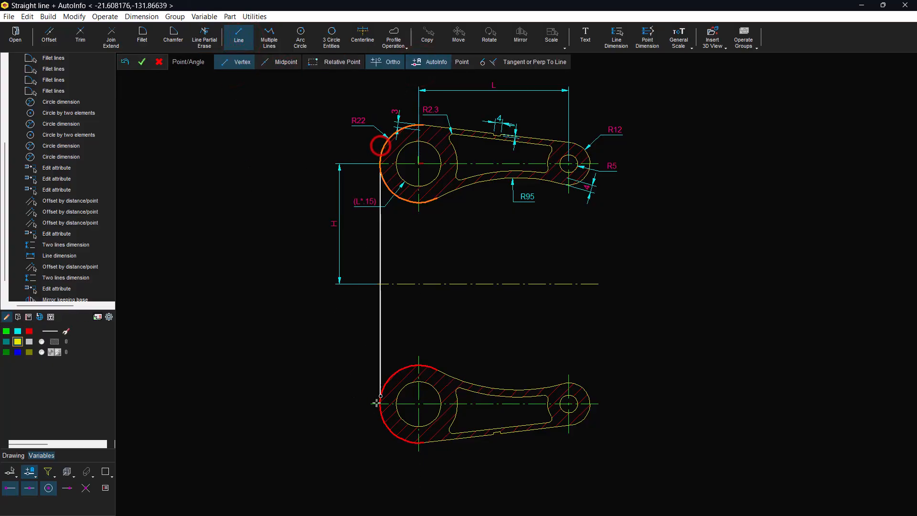
pyautogui.click(535, 61)
pyautogui.click(379, 387)
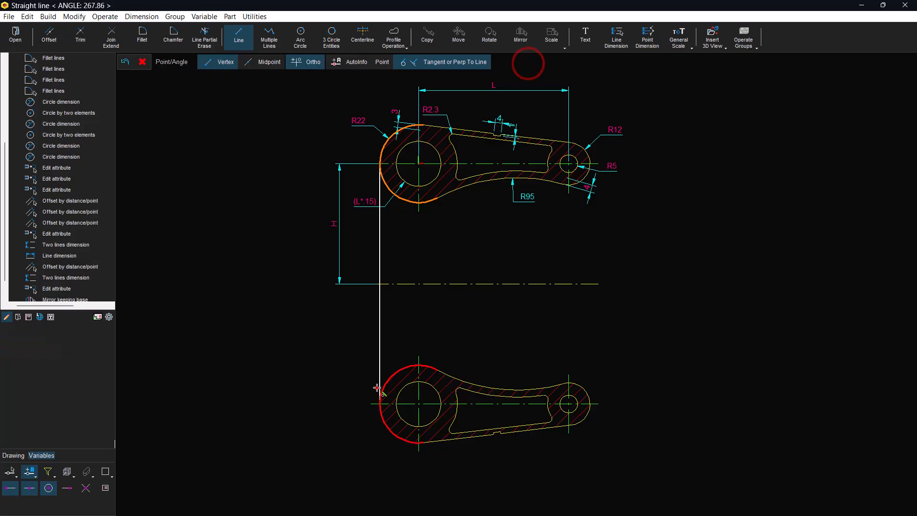
# Draw a straight line tangent to the outer small-end arcs of the original and mirrored links.
pyautogui.click(238, 36)
pyautogui.click(406, 61)
pyautogui.click(594, 153)
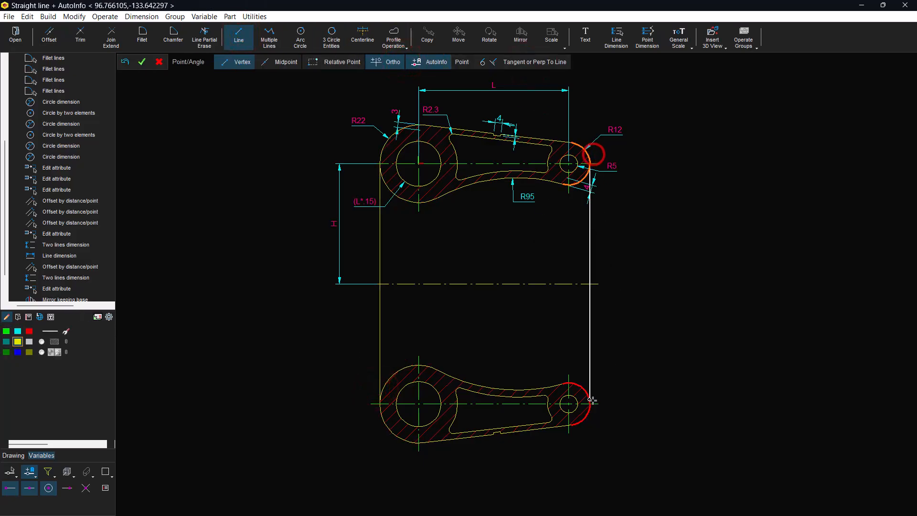
pyautogui.click(597, 400)
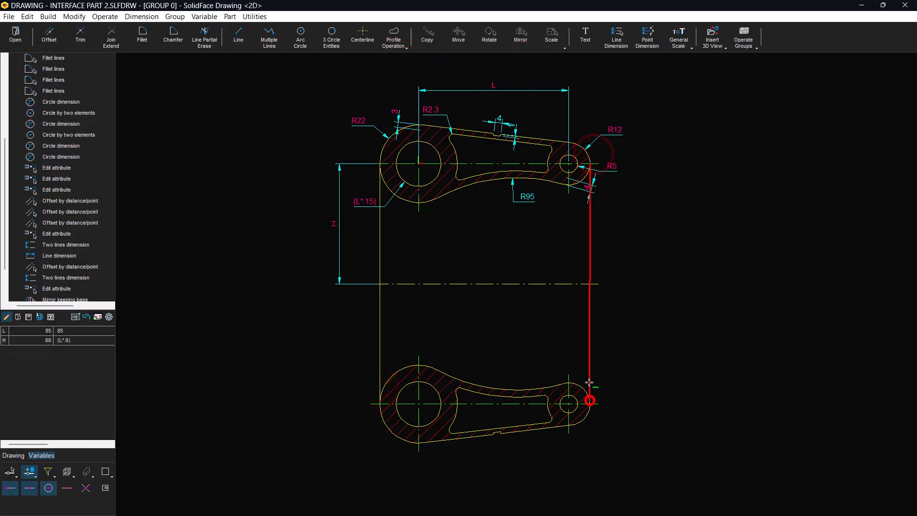
# Display variable values in the dimensions and set variable L to 80.
pyautogui.click(109, 316)
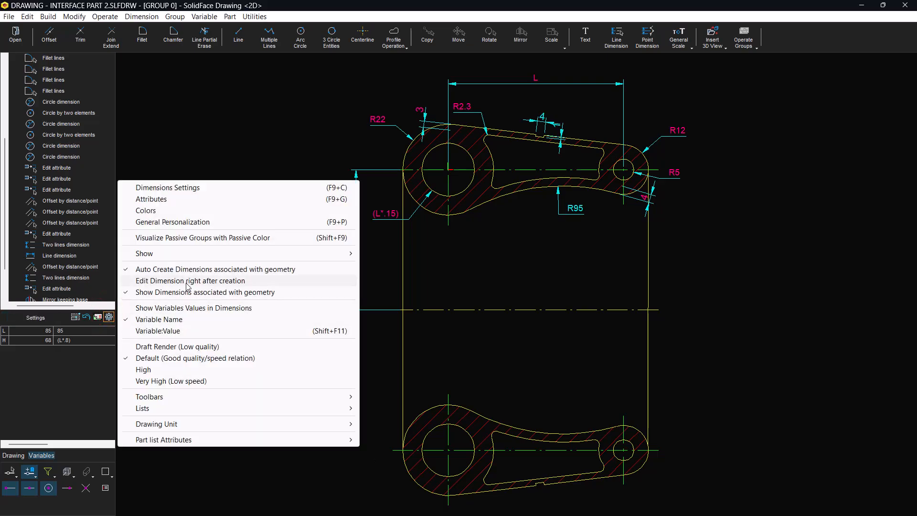
pyautogui.click(176, 307)
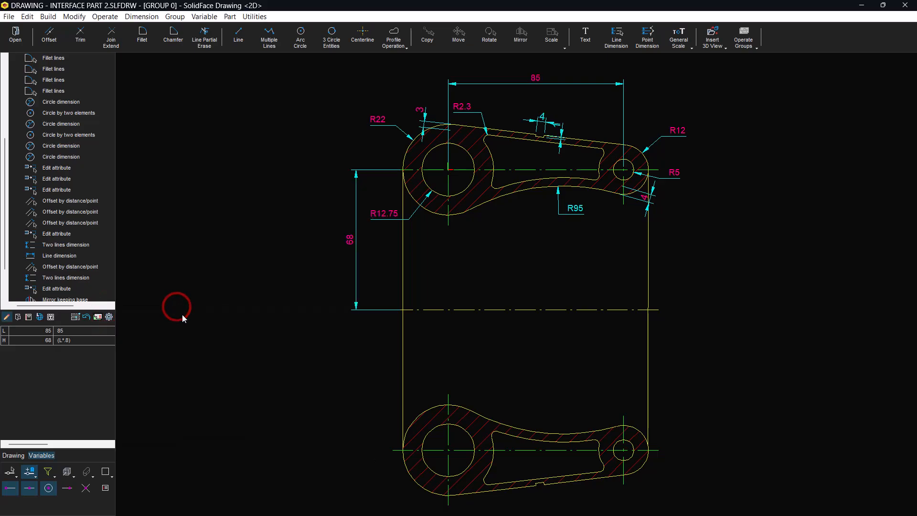
pyautogui.doubleClick(79, 329)
pyautogui.write('80')
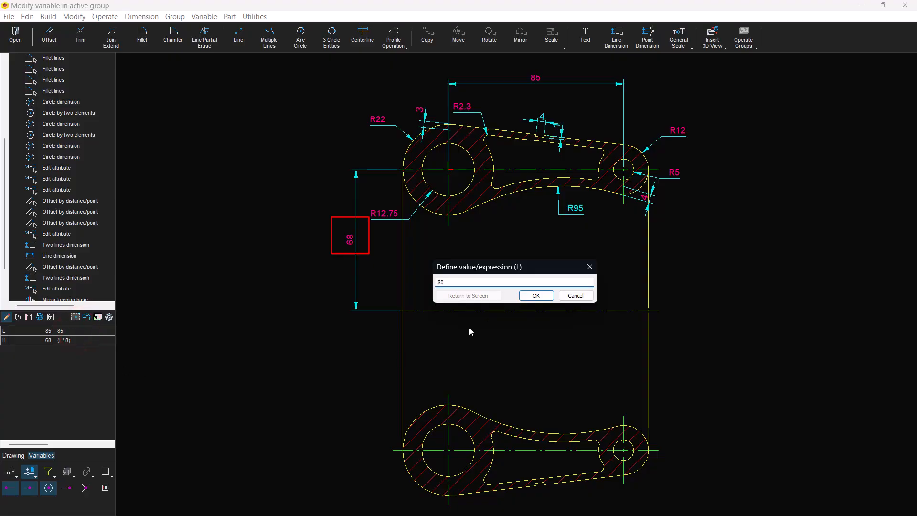
pyautogui.click(536, 295)
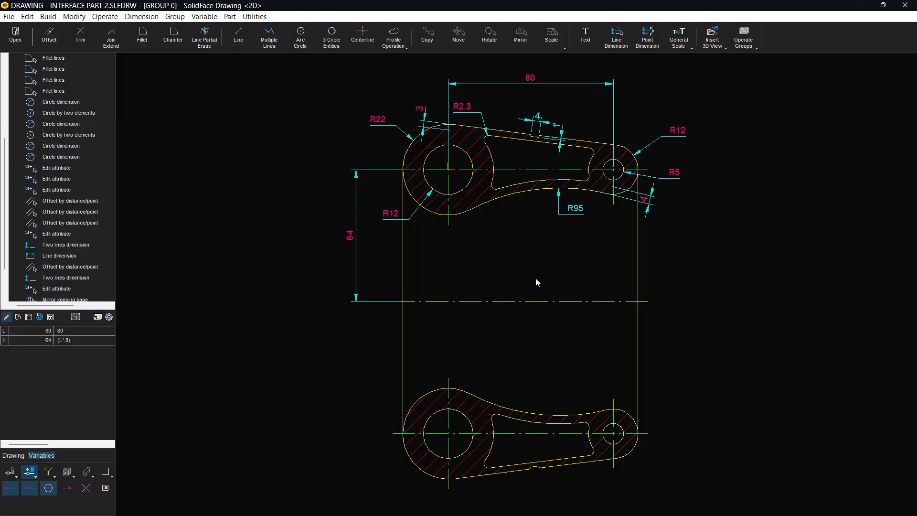
# Dimension the distance between the horizontal centerlines of the two links, placing it beside the small ends.
pyautogui.click(568, 170)
pyautogui.click(571, 434)
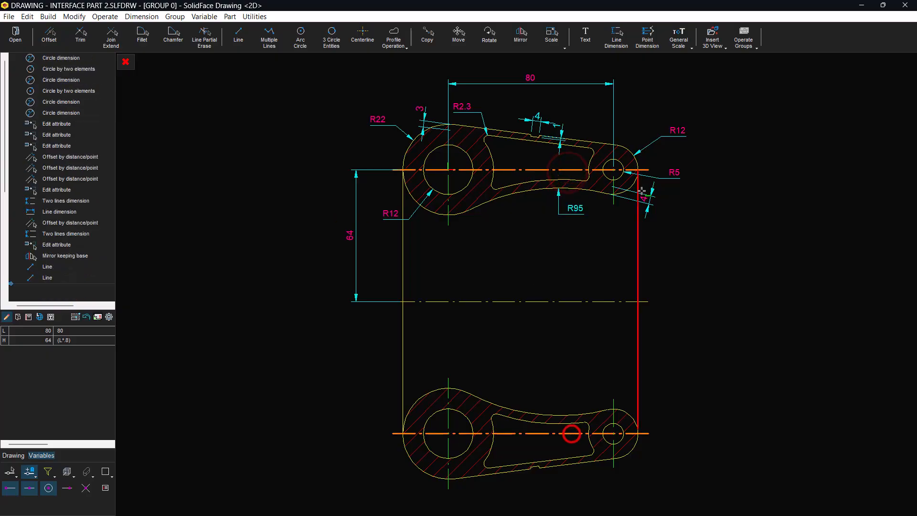
pyautogui.click(616, 38)
pyautogui.click(702, 239)
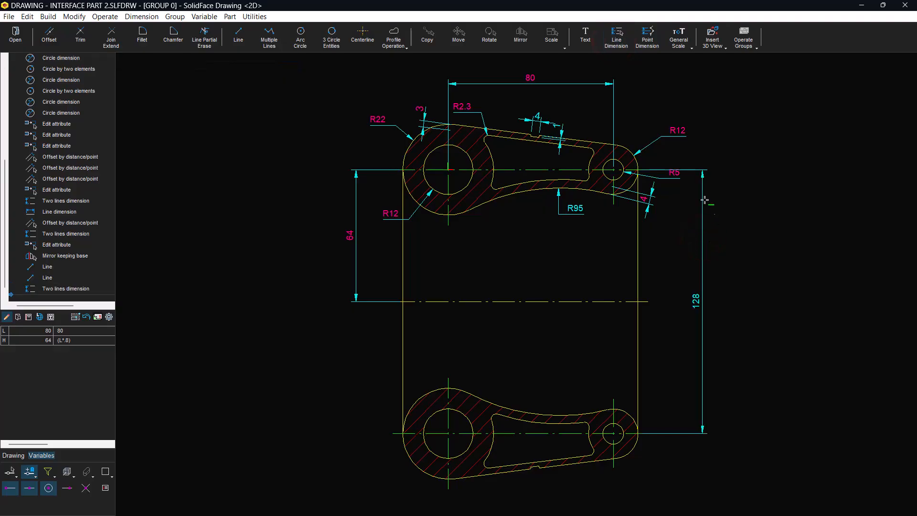
# Reposition the R5 dimension of the small hole above the horizontal extension line, beneath the R12 dimension.
pyautogui.doubleClick(675, 174)
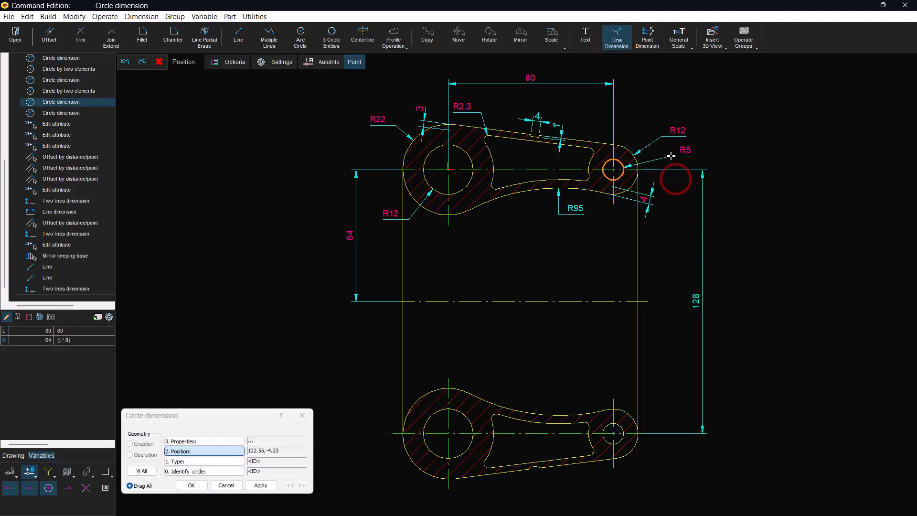
pyautogui.click(666, 157)
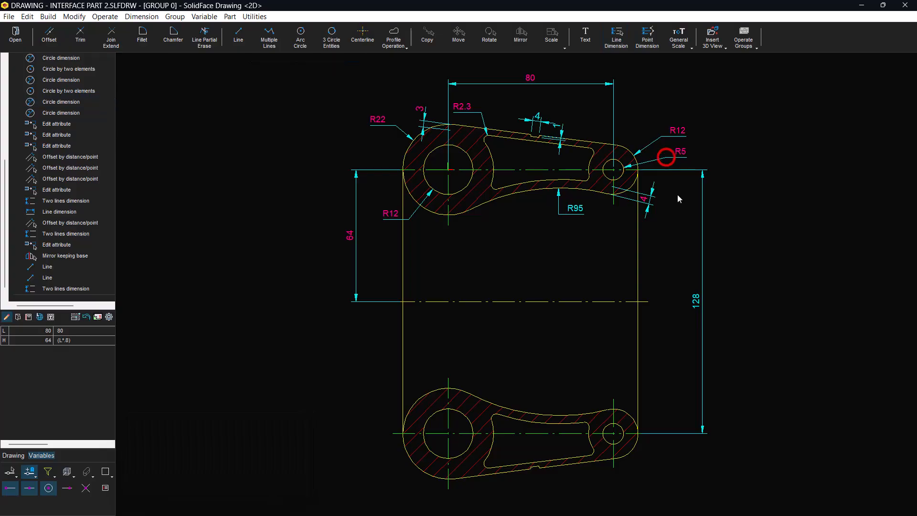
pyautogui.middleClick(691, 238)
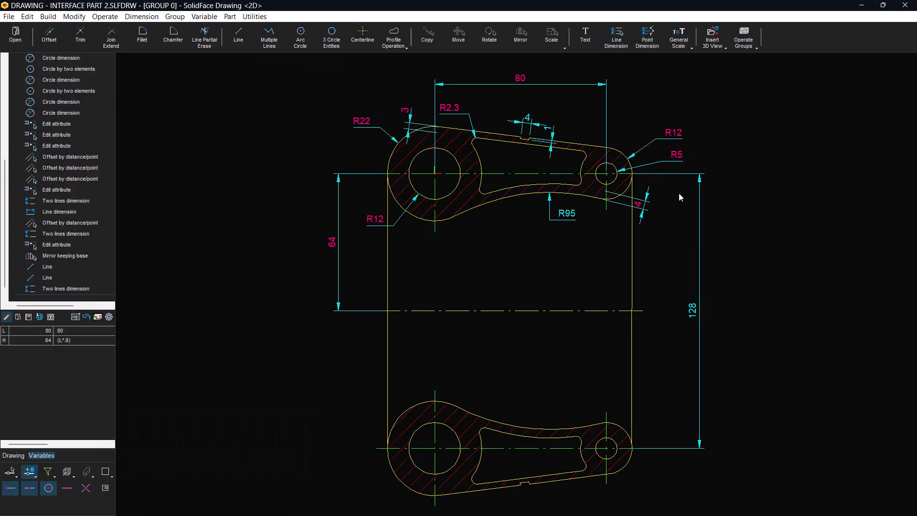
# Set the general height of the dimension texts in the active group to 3.
pyautogui.click(680, 44)
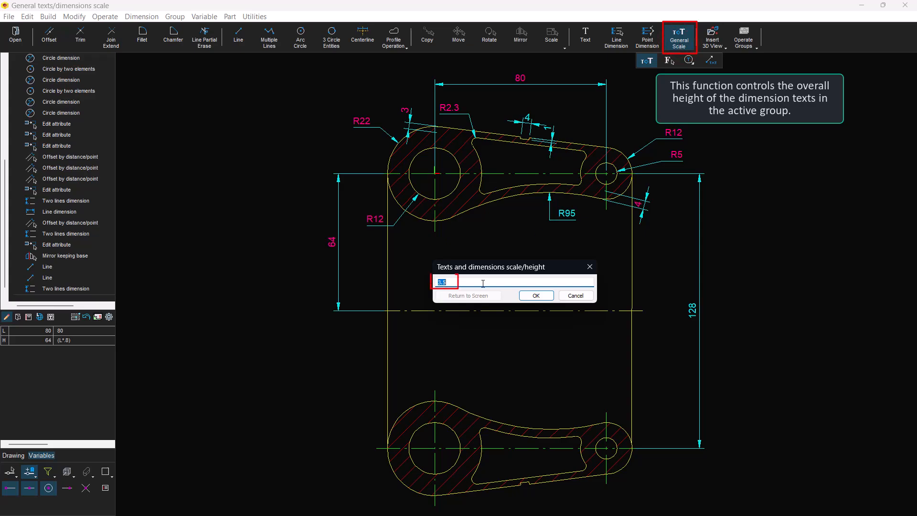
pyautogui.write('3')
pyautogui.click(550, 297)
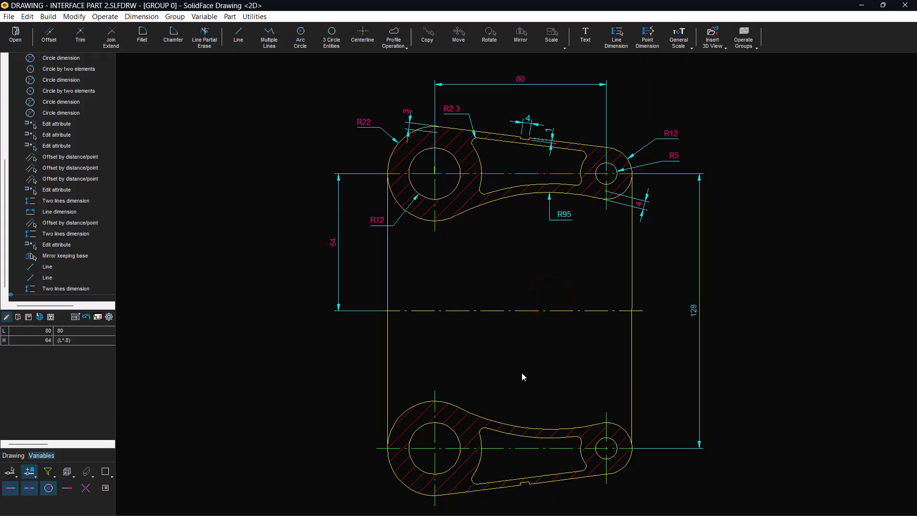
# Limit autosnap to circle centers and start a multiple-points dimension at the lower endpoint of the large-end tangent line.
pyautogui.click(29, 488)
pyautogui.click(12, 492)
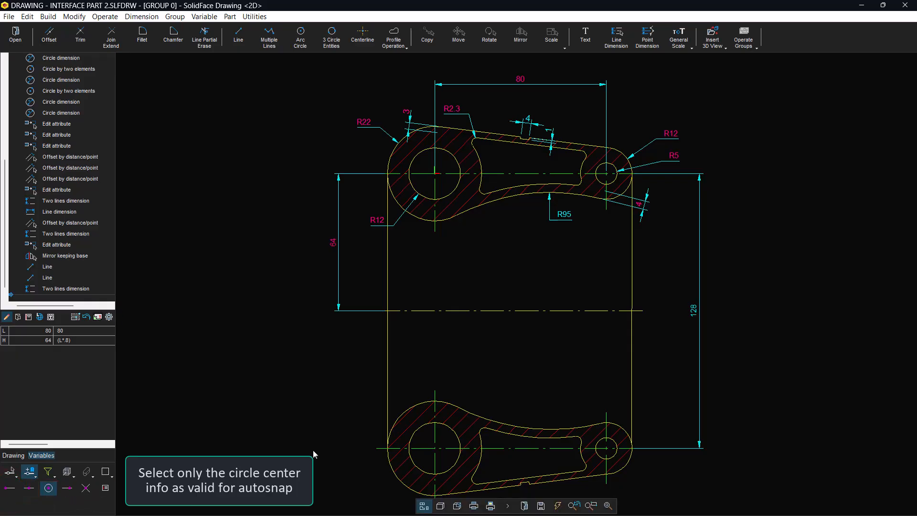
pyautogui.click(648, 35)
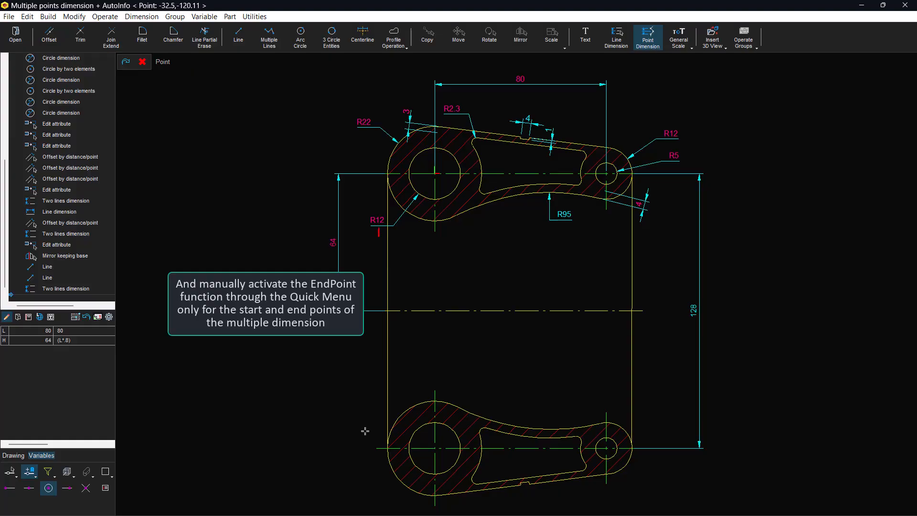
pyautogui.rightClick(368, 435)
pyautogui.click(394, 237)
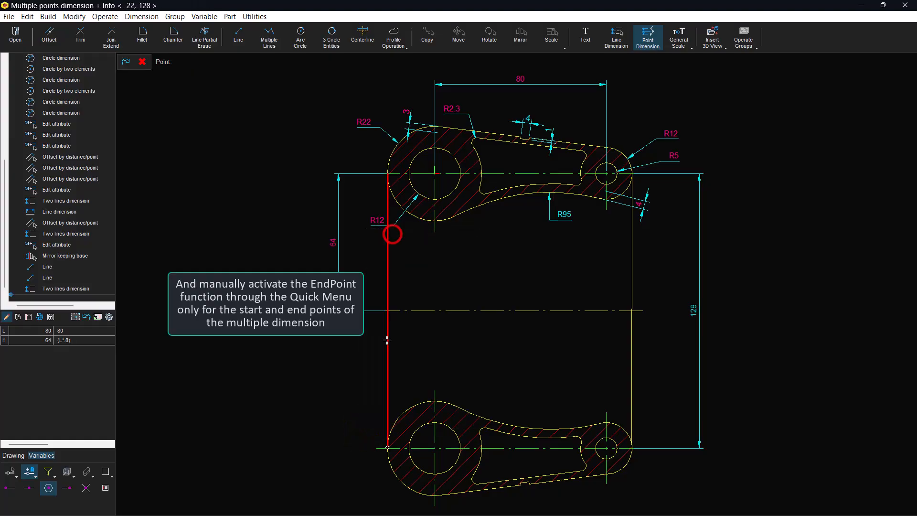
pyautogui.click(389, 445)
# Add the mirrored link's hole and pocket fillet centers and the small-end tangent line's lower endpoint, then place the dimensions above that link.
pyautogui.click(412, 425)
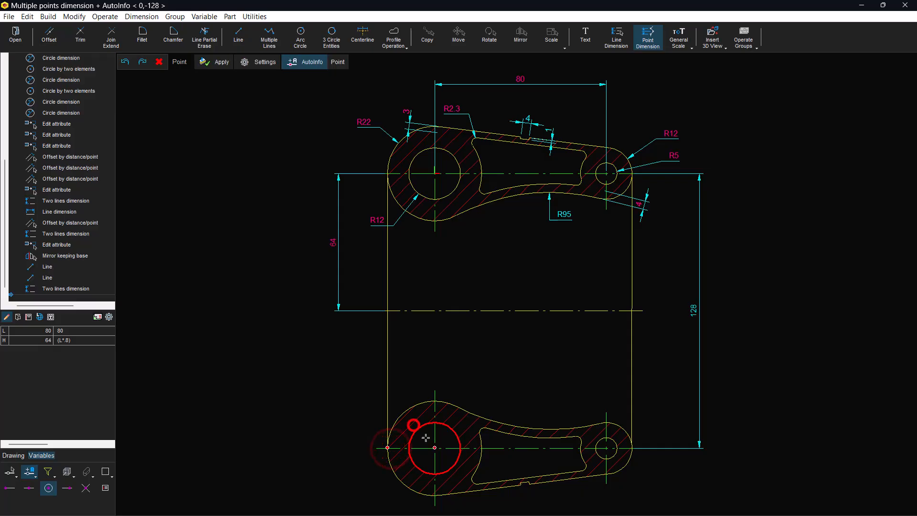
pyautogui.click(472, 479)
pyautogui.click(507, 442)
pyautogui.click(583, 440)
pyautogui.click(584, 463)
pyautogui.rightClick(592, 404)
pyautogui.click(632, 199)
pyautogui.click(631, 447)
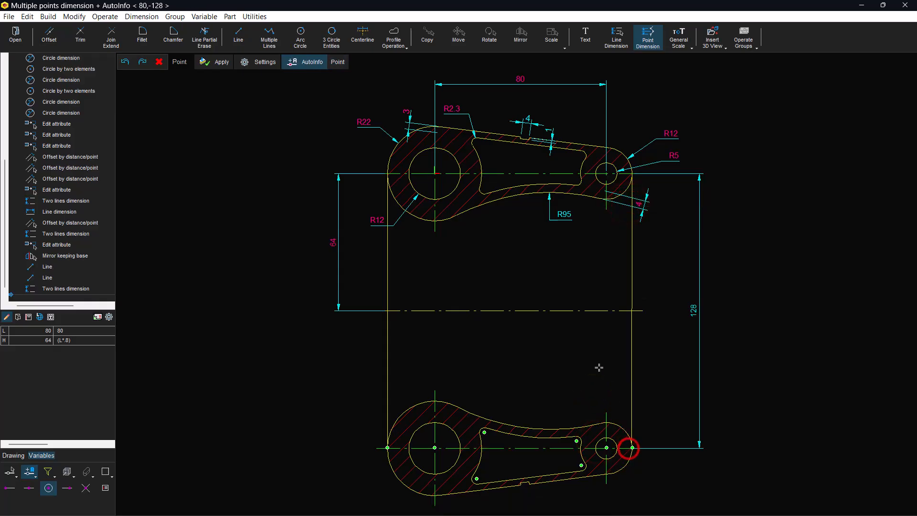
pyautogui.press('Return')
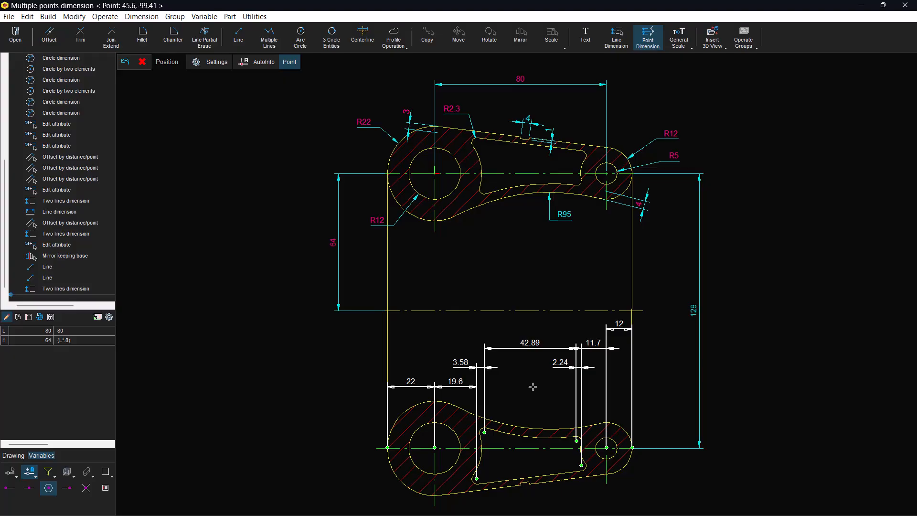
pyautogui.click(533, 386)
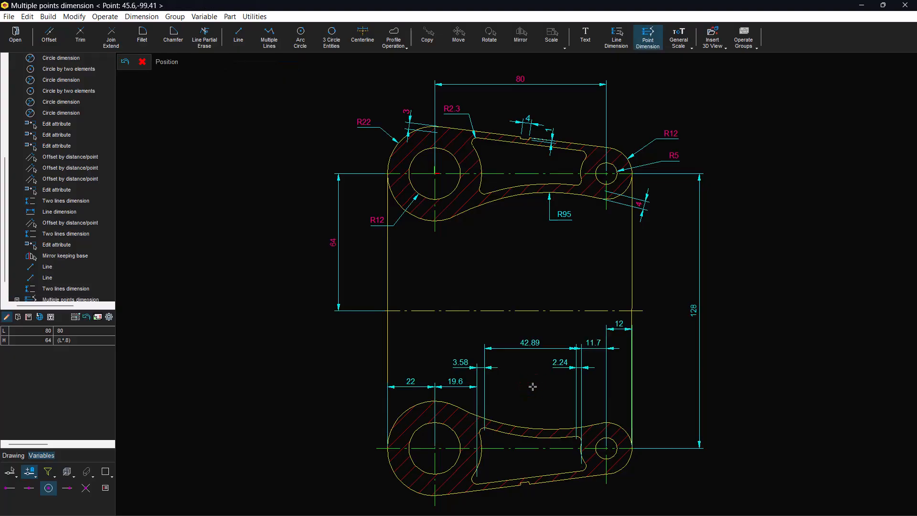
# Reposition the multiple-points dimension chain above the mirrored link slightly lower, closer to the link's outline.
pyautogui.click(646, 42)
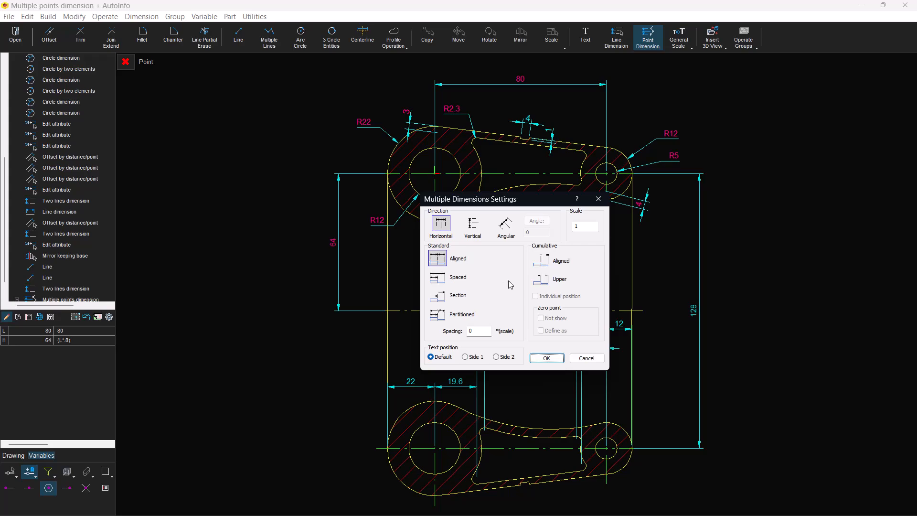
pyautogui.press('Return')
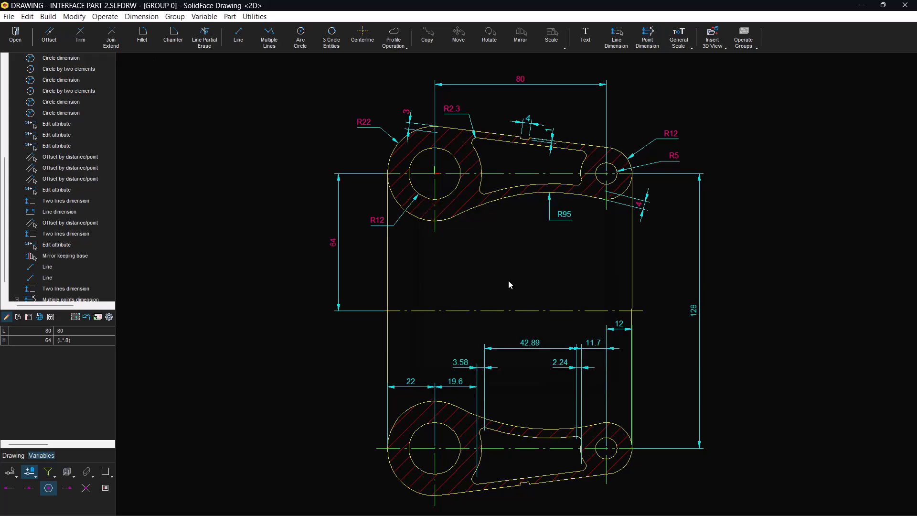
pyautogui.doubleClick(517, 344)
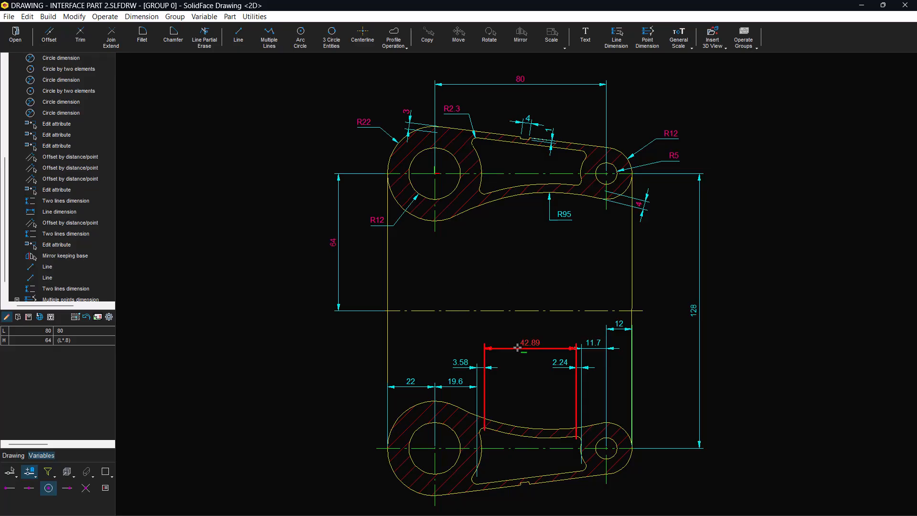
pyautogui.scroll(4, 511, 367)
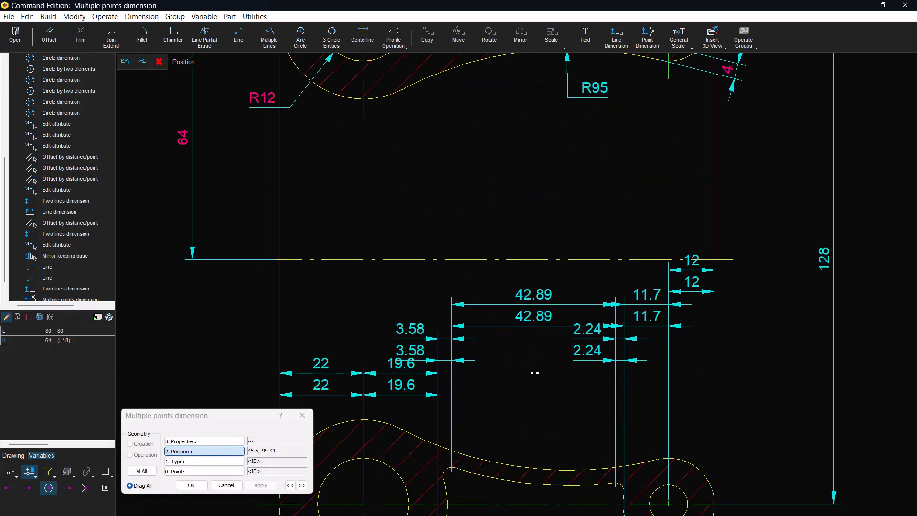
pyautogui.click(539, 412)
pyautogui.click(592, 505)
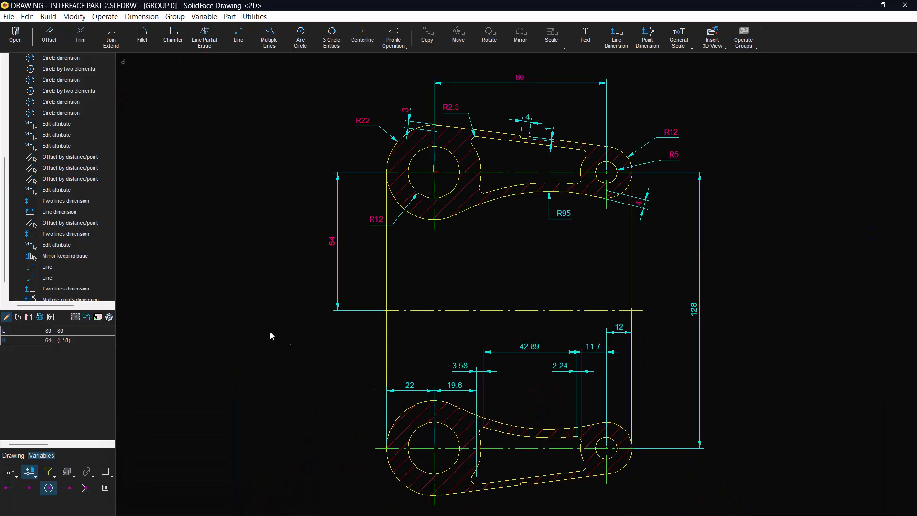
# Switch the DIN/ANSI text position in the active group's dimension settings to ANSI, with horizontal text on vertical dimensions.
pyautogui.click(109, 317)
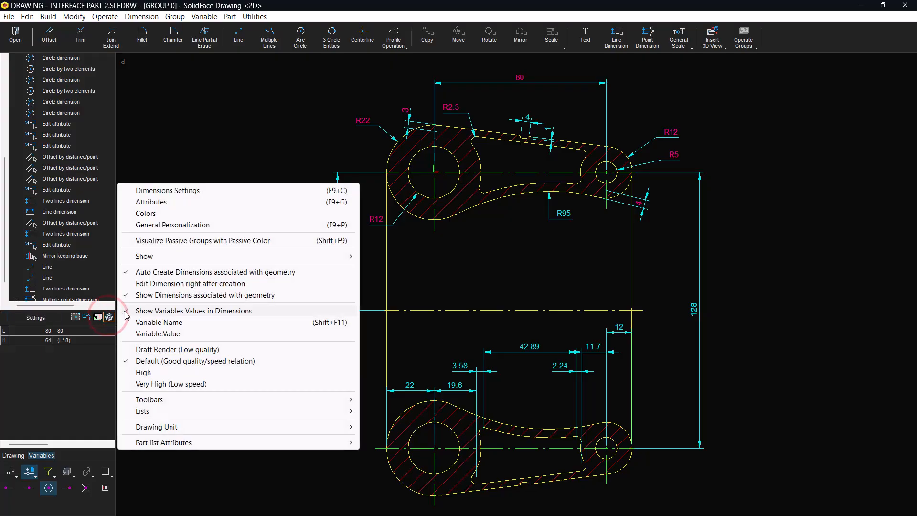
pyautogui.click(173, 190)
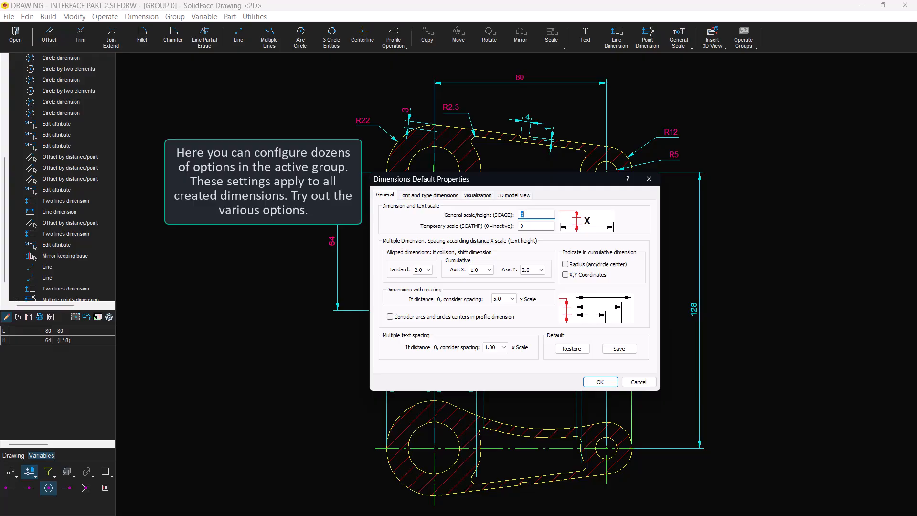
pyautogui.click(422, 196)
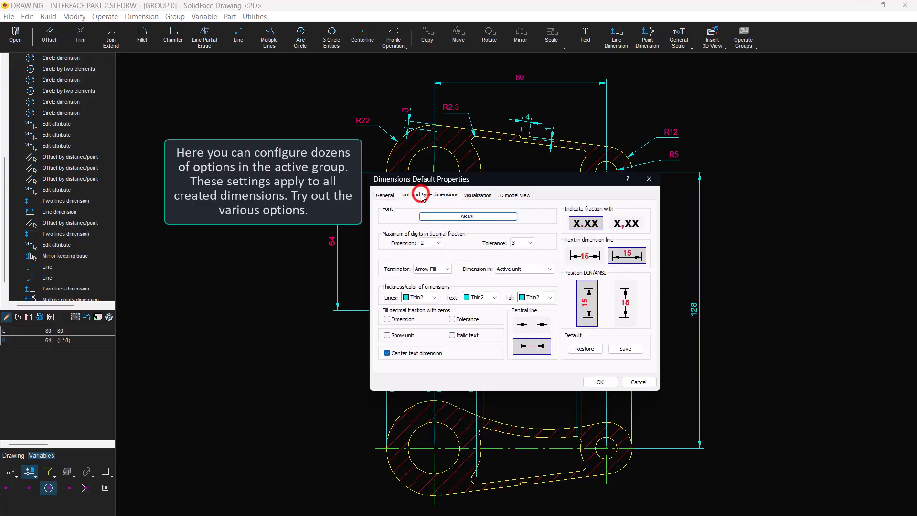
pyautogui.click(478, 196)
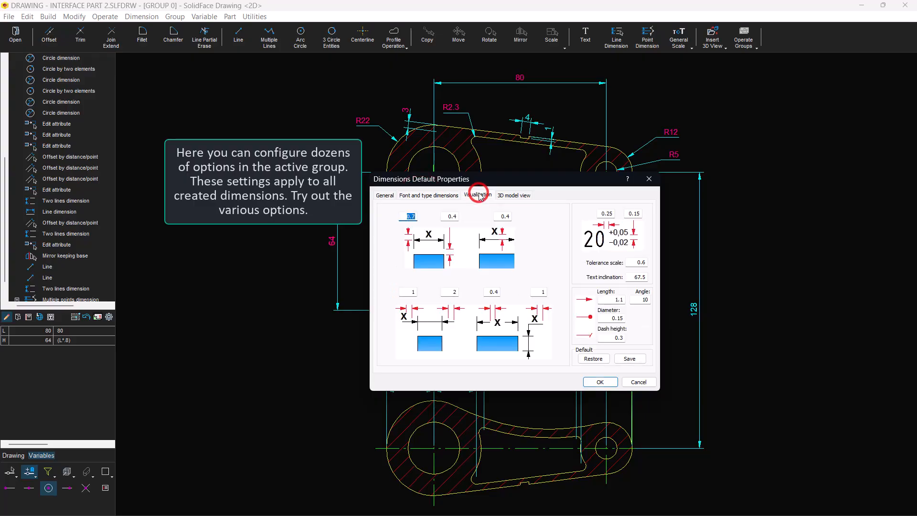
pyautogui.click(513, 195)
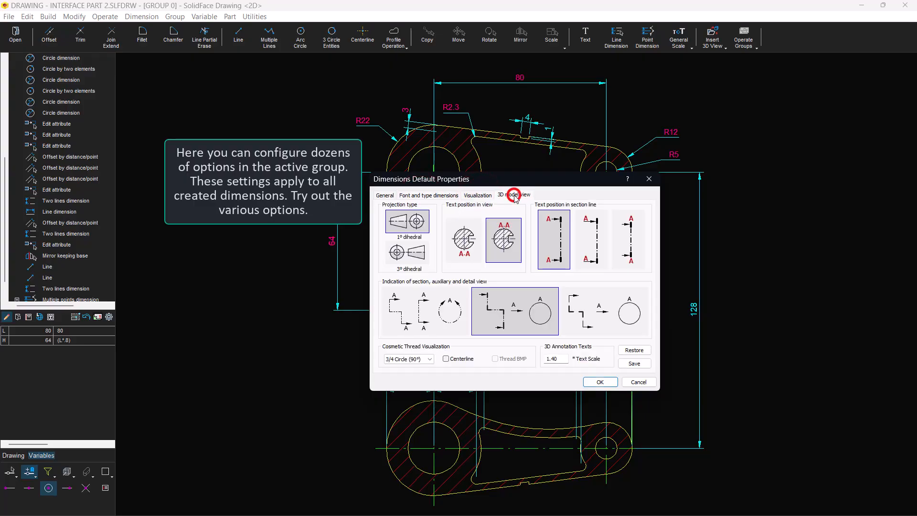
pyautogui.click(385, 196)
pyautogui.click(420, 196)
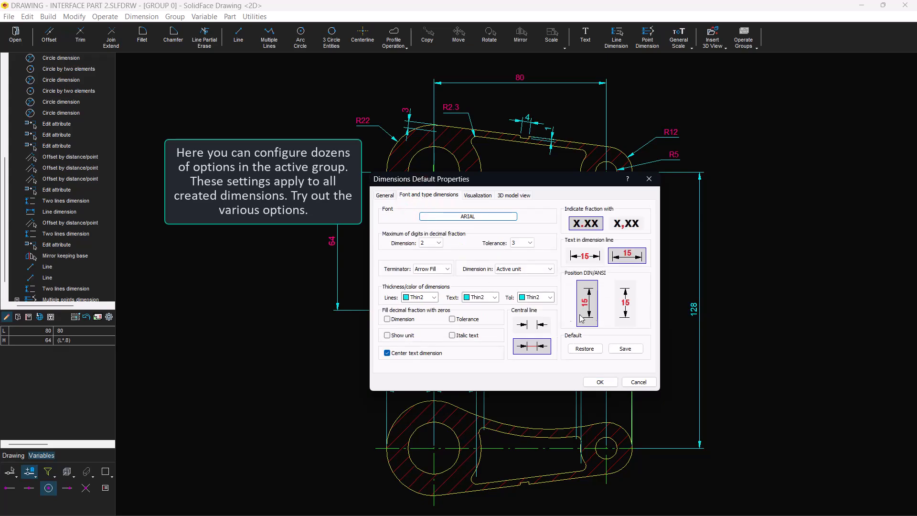
pyautogui.click(628, 314)
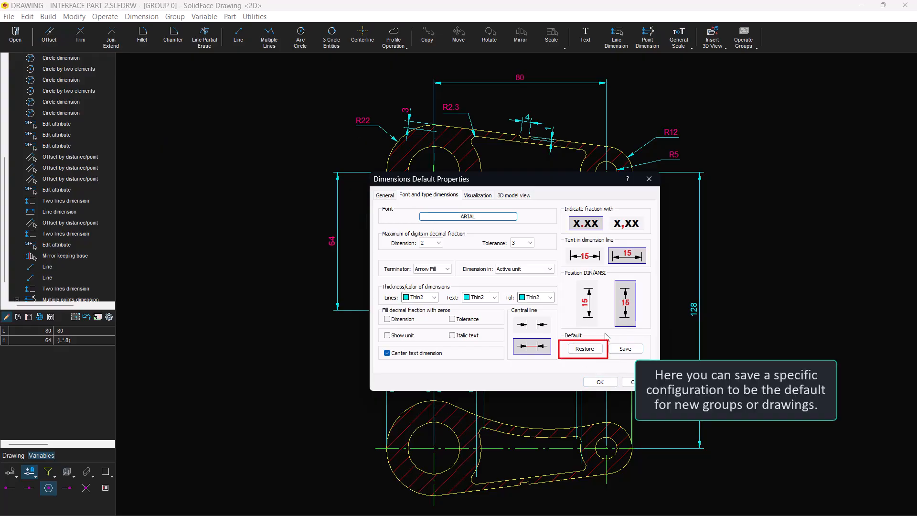
pyautogui.click(600, 383)
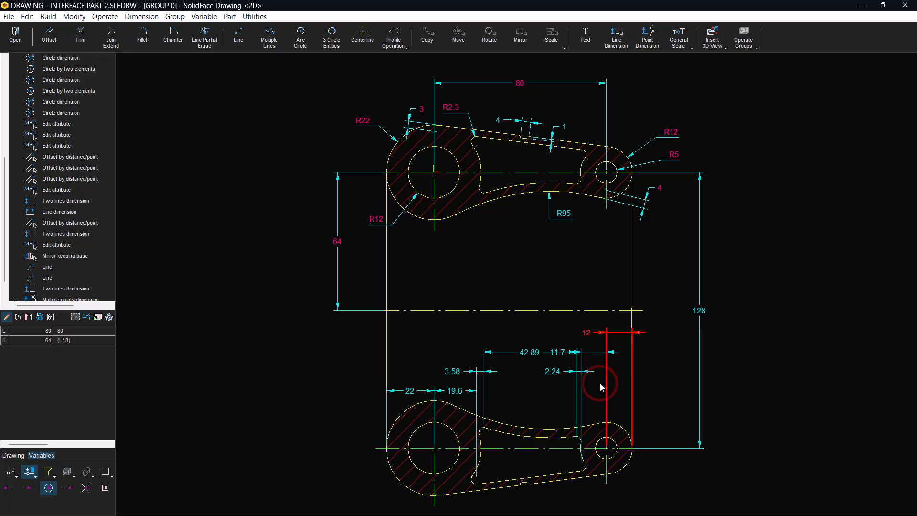
# Add the horizontally centred text "Drawing - Interface Part 2" at the midpoint of the horizontal centerline between the two links.
pyautogui.middleClick(540, 272)
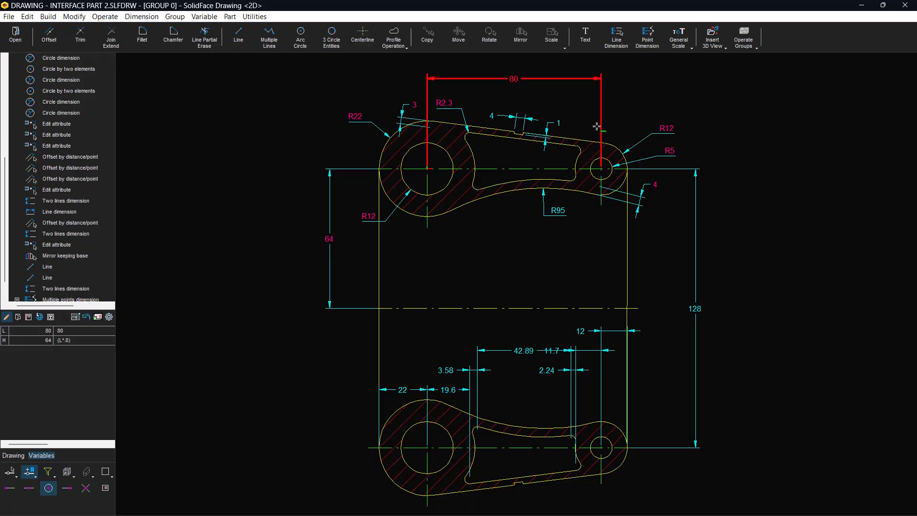
pyautogui.click(591, 37)
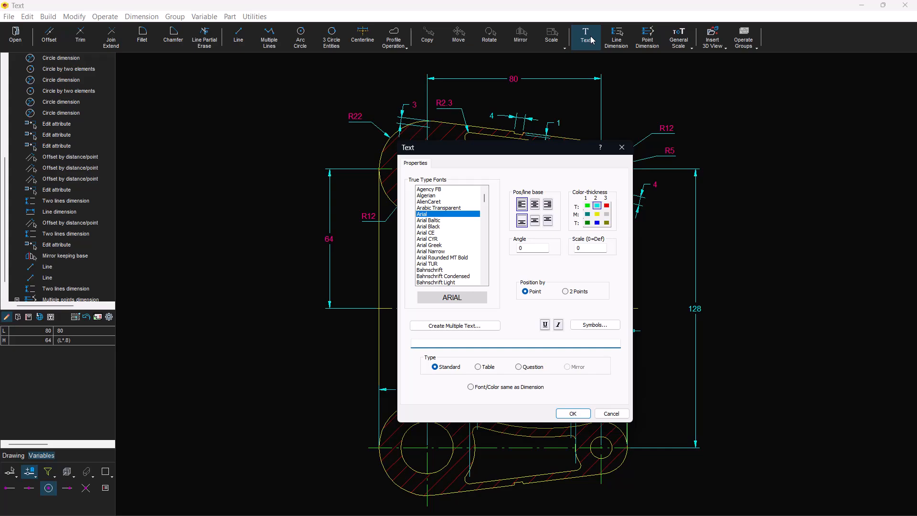
pyautogui.click(535, 205)
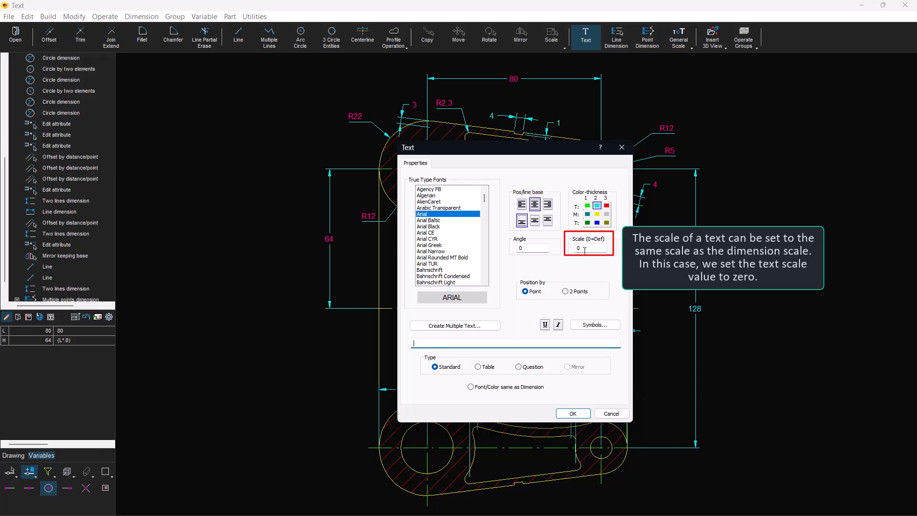
pyautogui.click(472, 343)
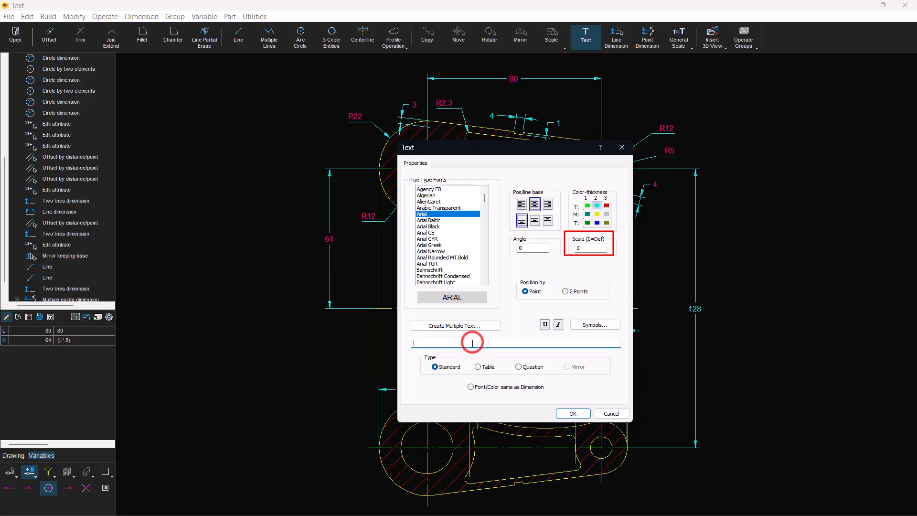
pyautogui.write('Drawing - Interface Part 2')
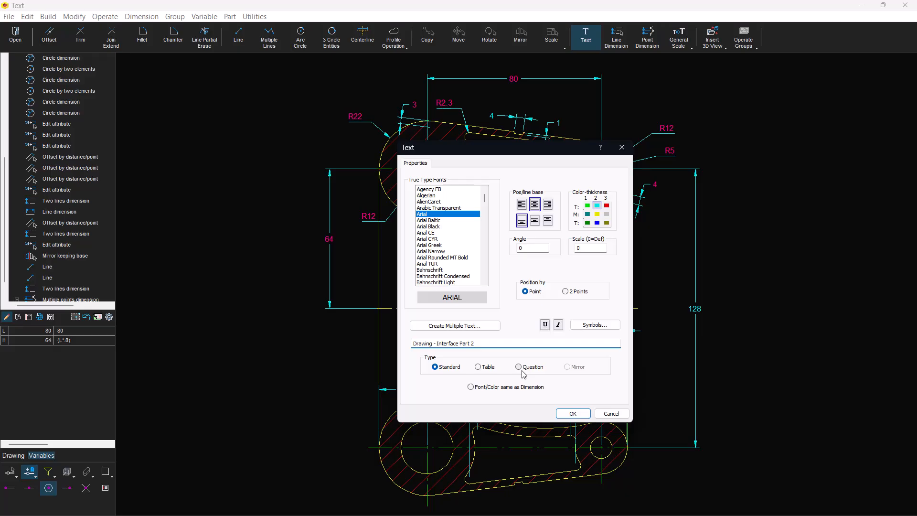
pyautogui.click(572, 412)
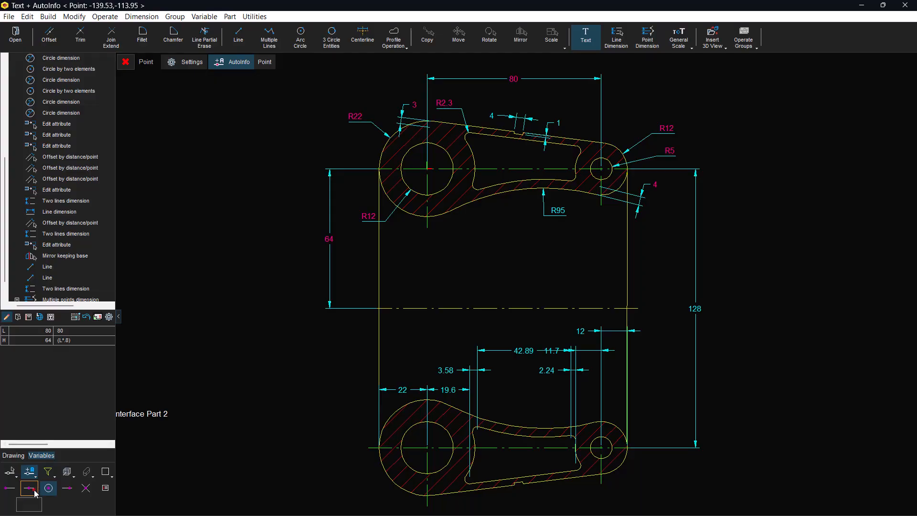
pyautogui.click(10, 488)
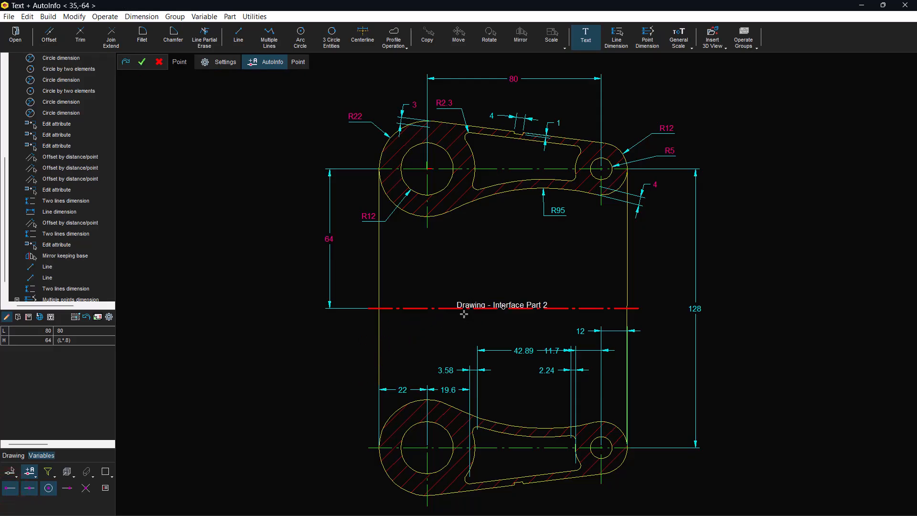
pyautogui.click(505, 311)
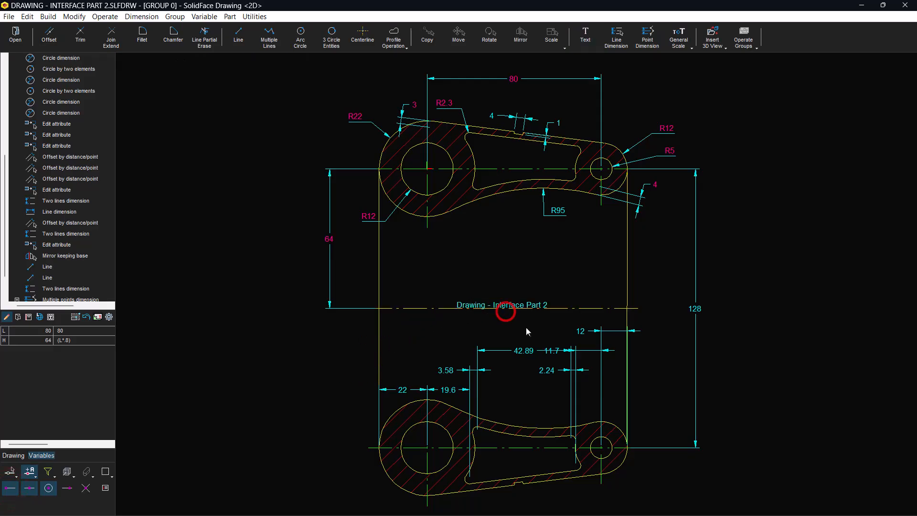